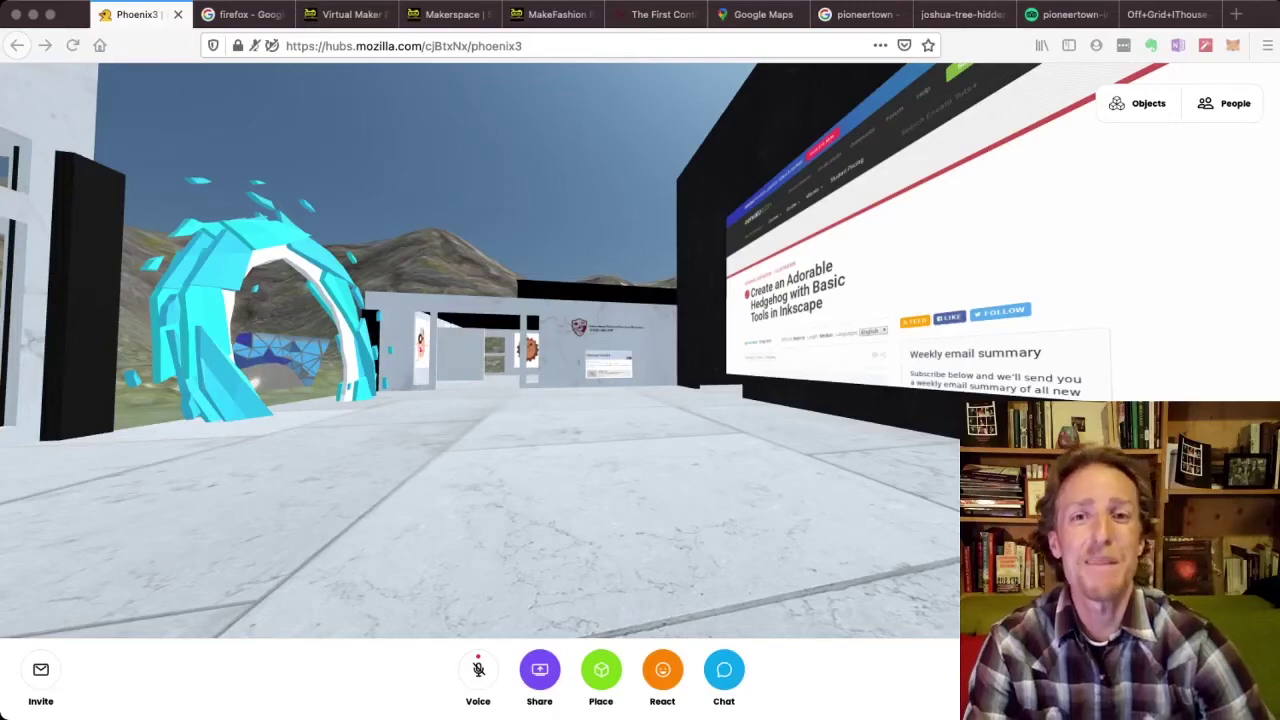
Walk across the Phoenix3 courtyard past the portal and the Inkscape tutorial display into the dark hall
key("w")
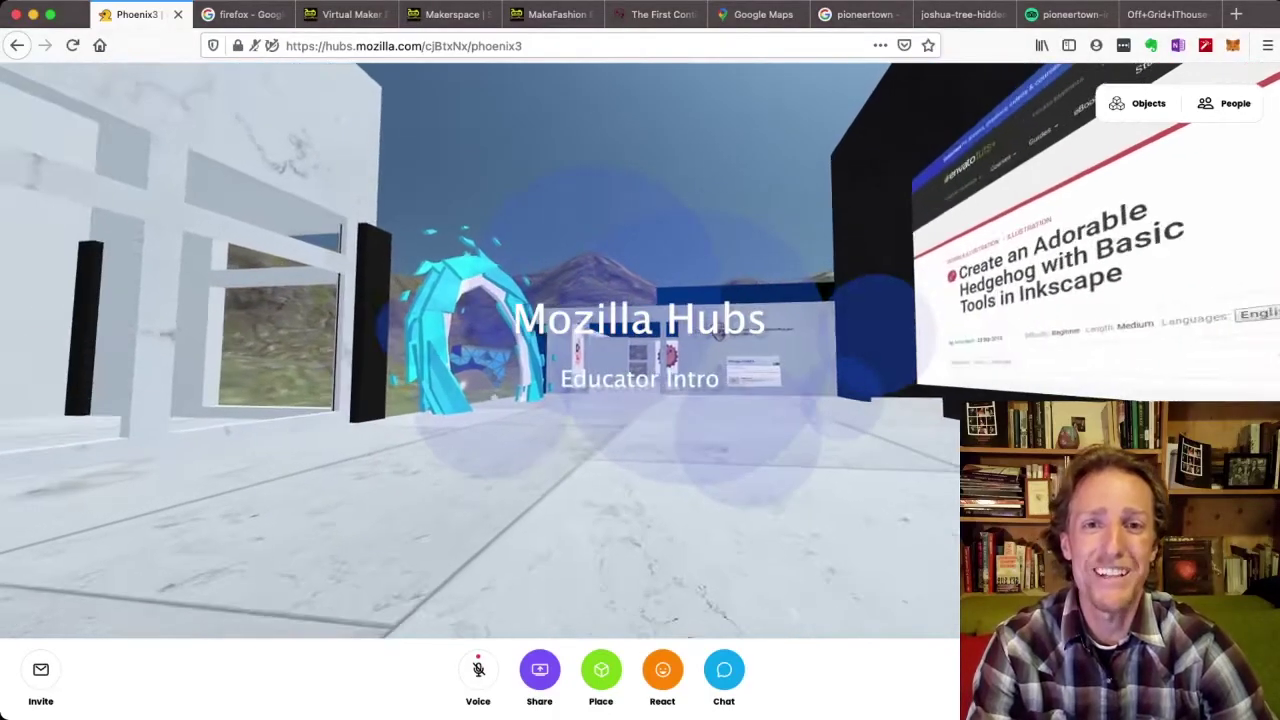
key("w")
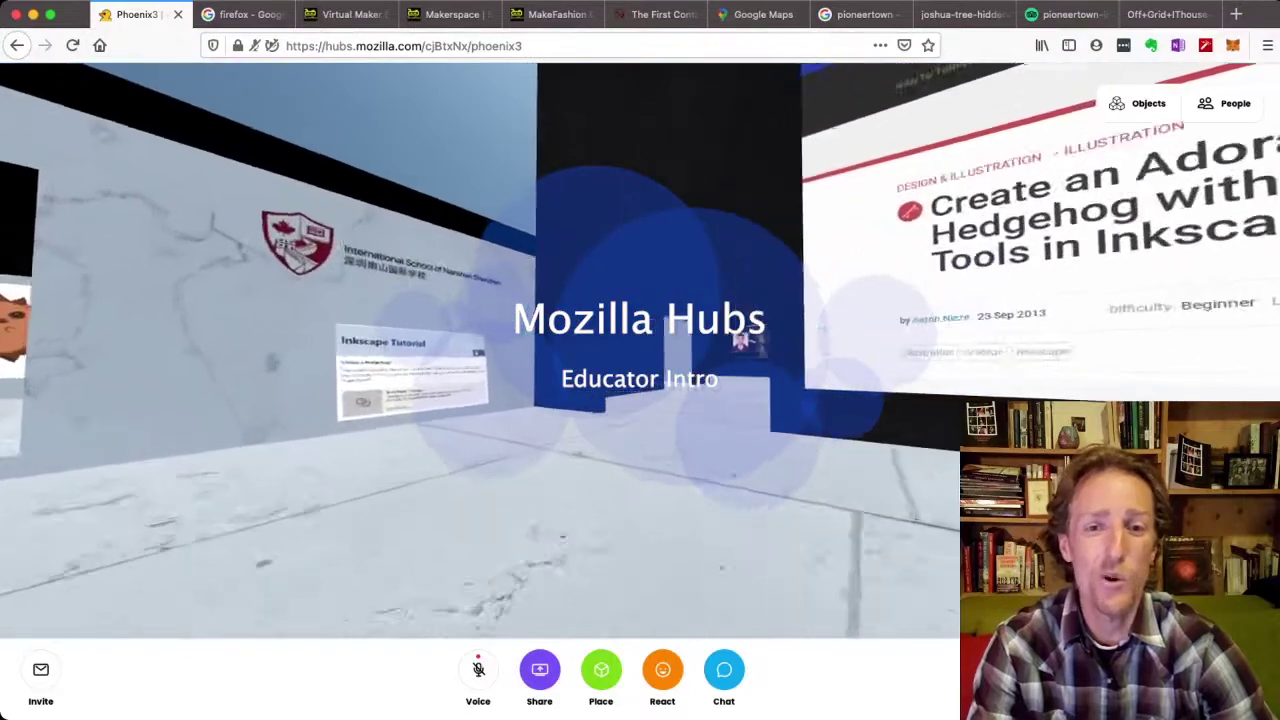
key("w")
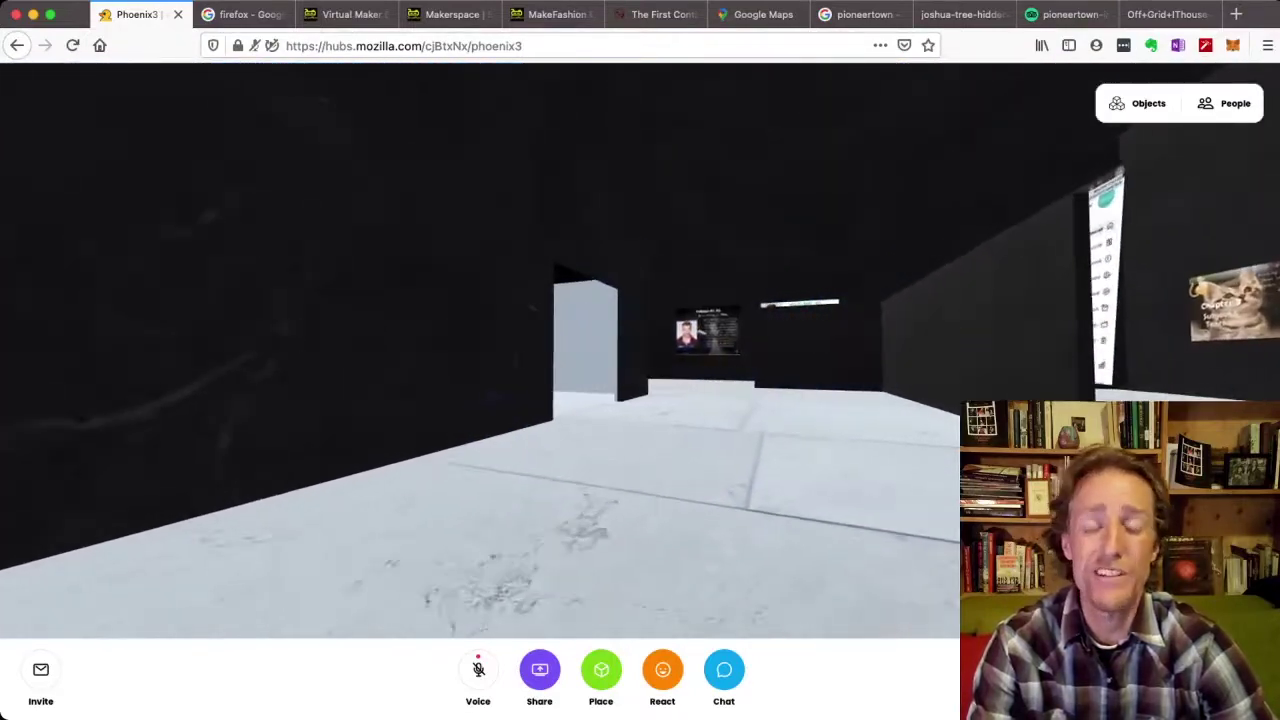
left_click_drag(765, 393, 503, 389)
key("w")
Walk through the gallery of student hedgehog artwork and return to the courtyard facing the hedgehog photo
key("Left")
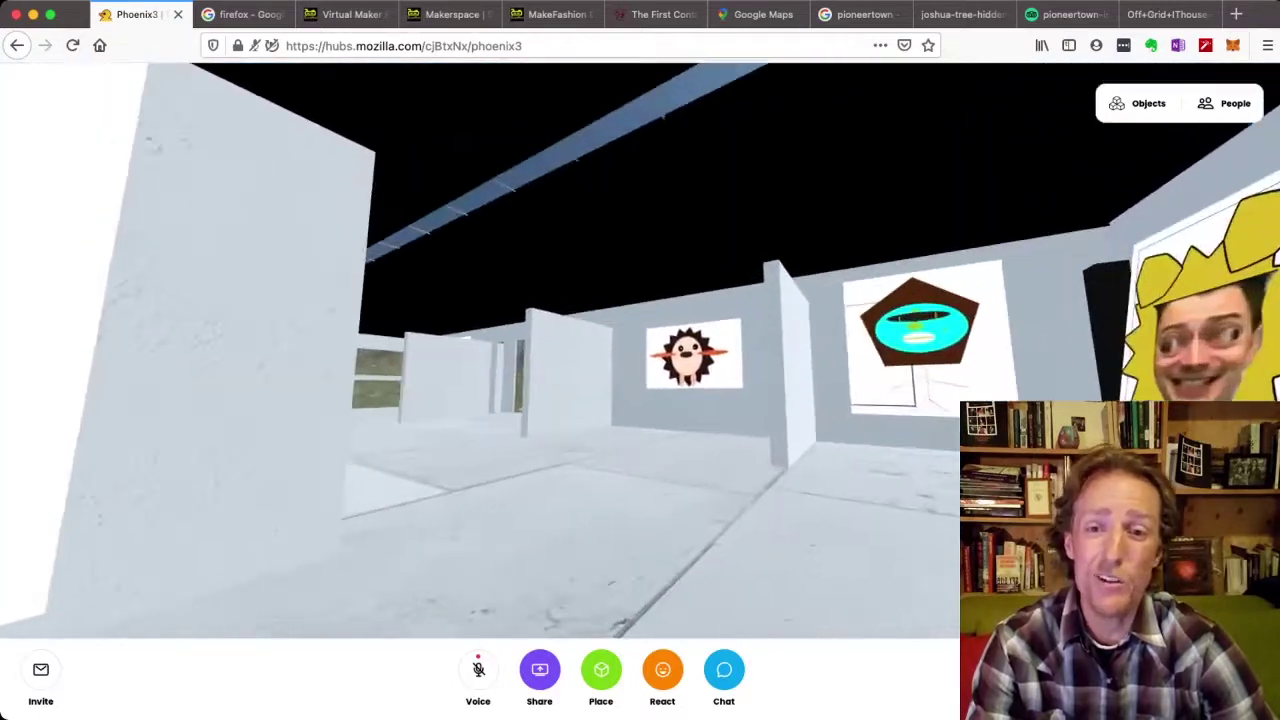
key("w")
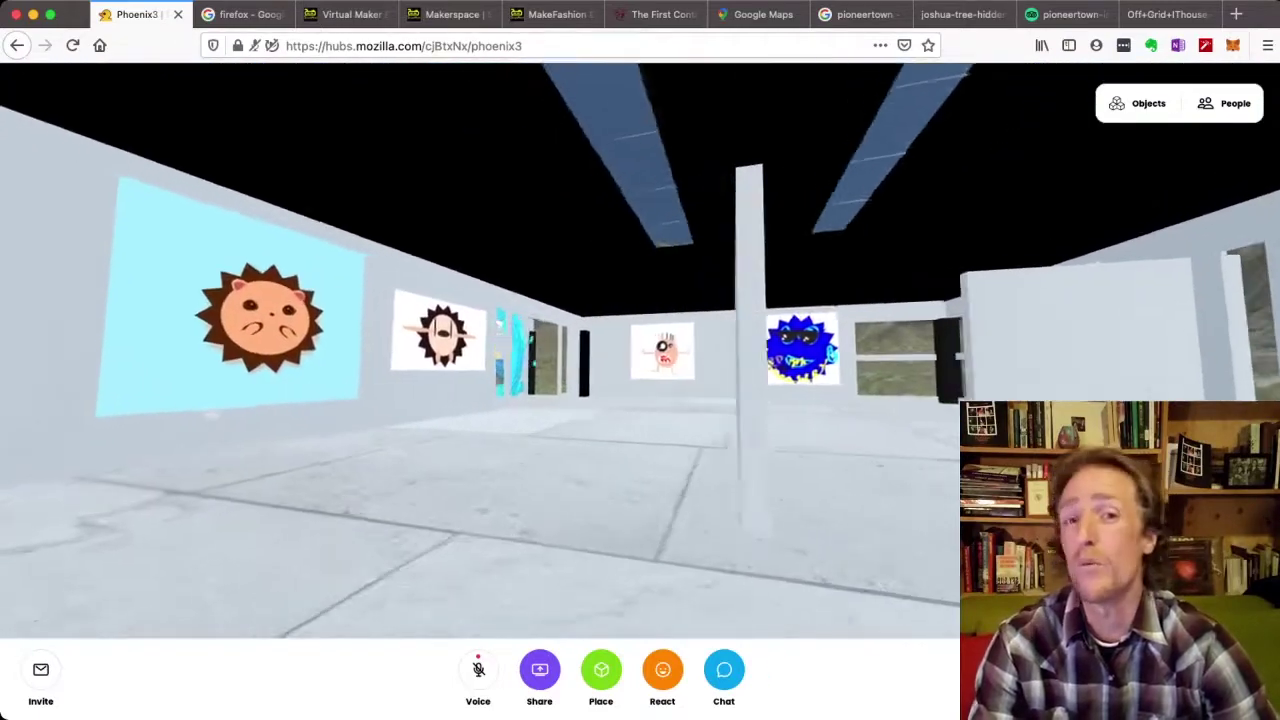
key("w")
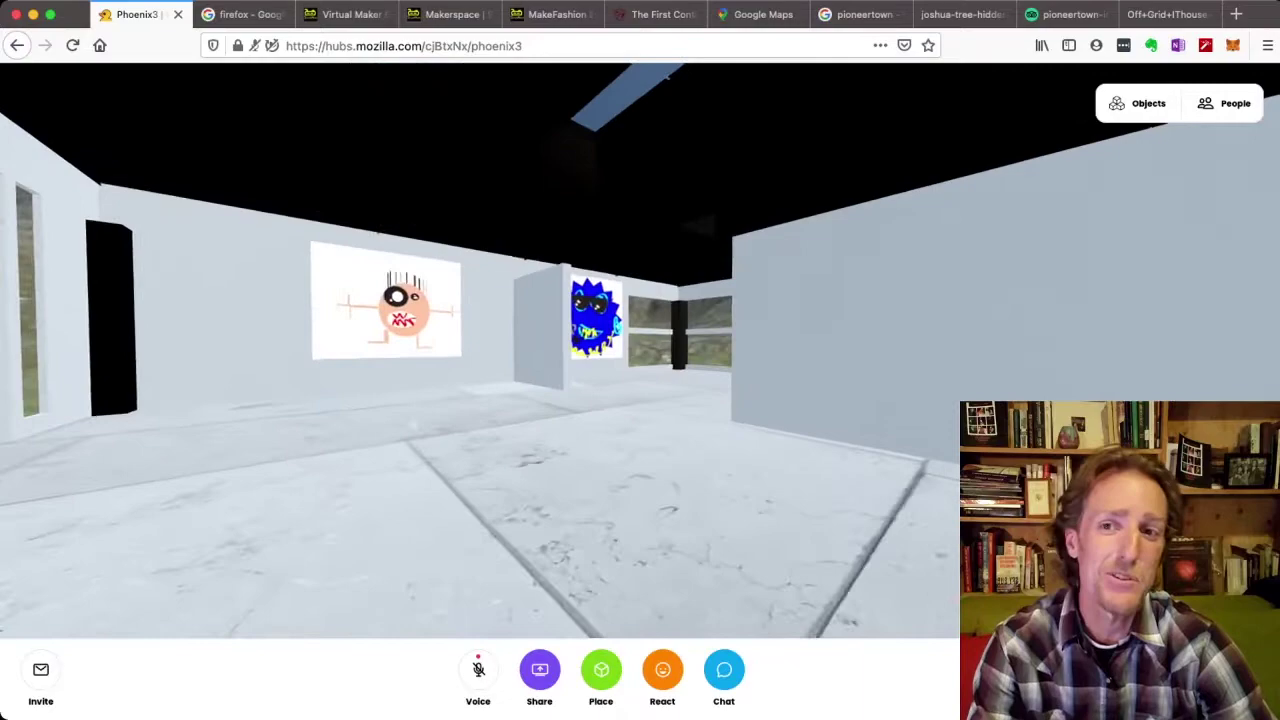
key("q")
key("w")
key("q")
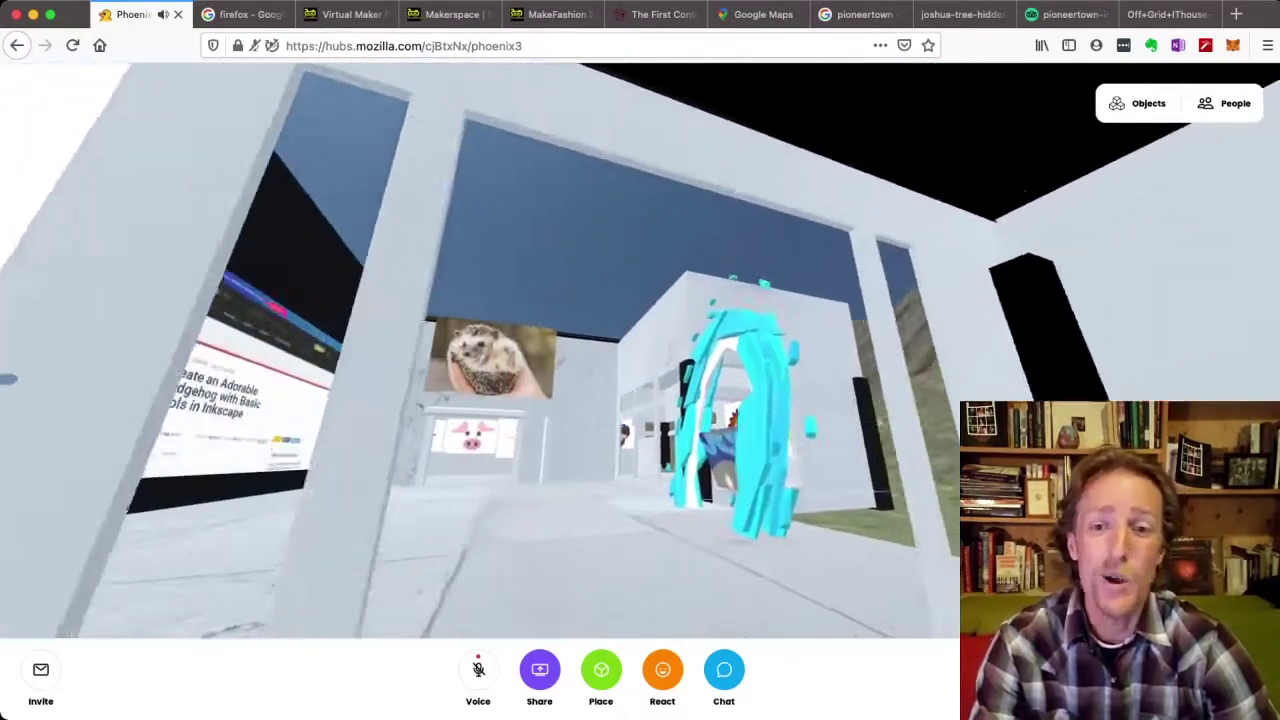
key("Up")
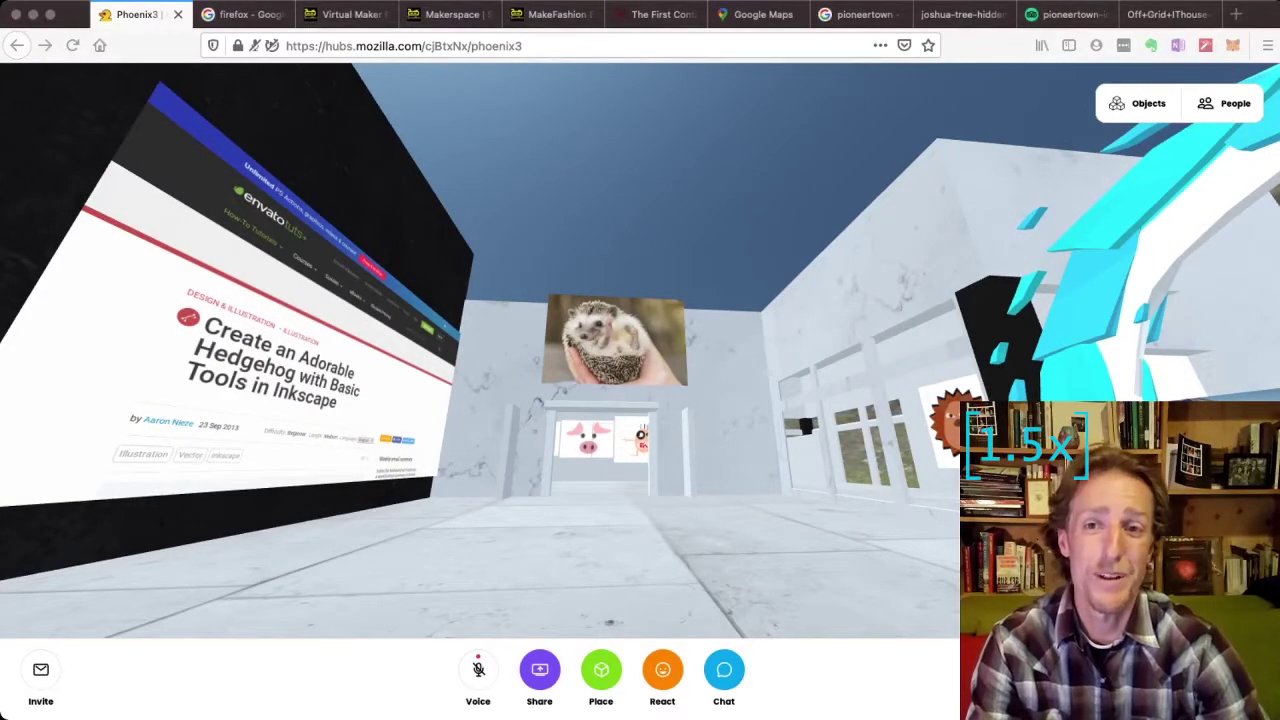
View the SteamHead Makerspace page, the MakeFashion Edu runway projects and the International School of Nanshan Shenzhen website
left_click(446, 14)
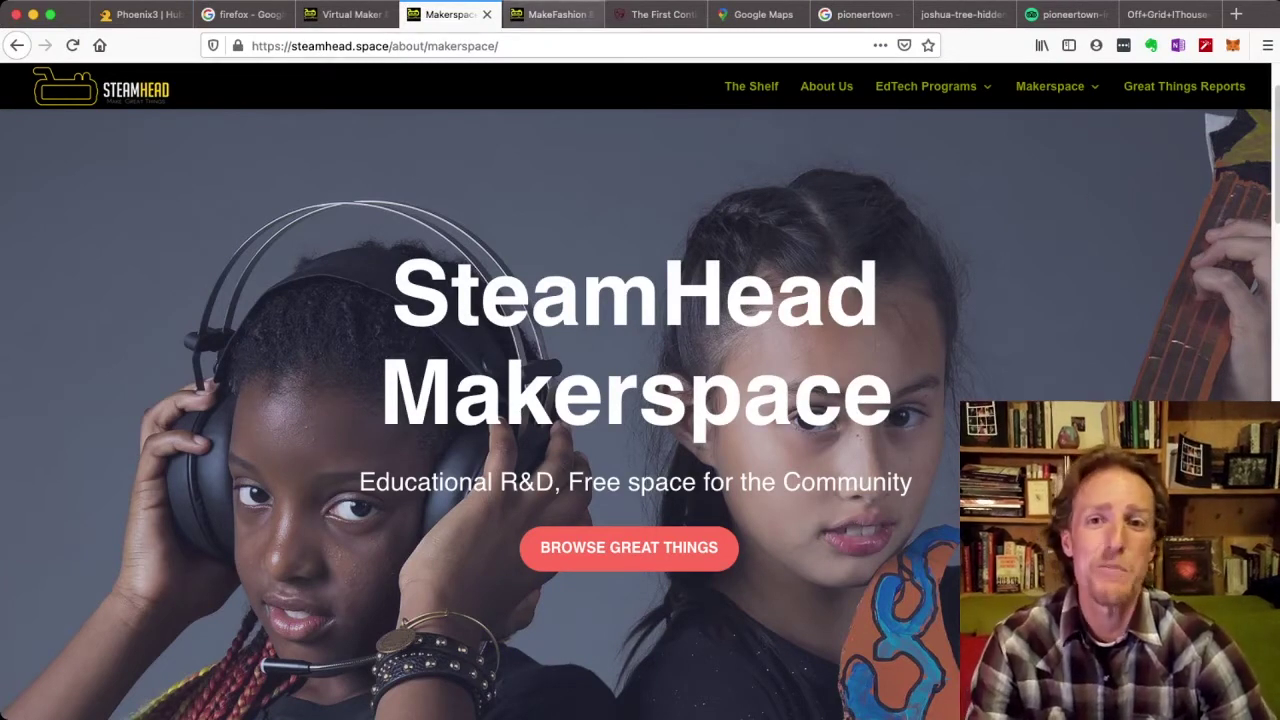
left_click(552, 14)
scroll(517, 310, "up", 10)
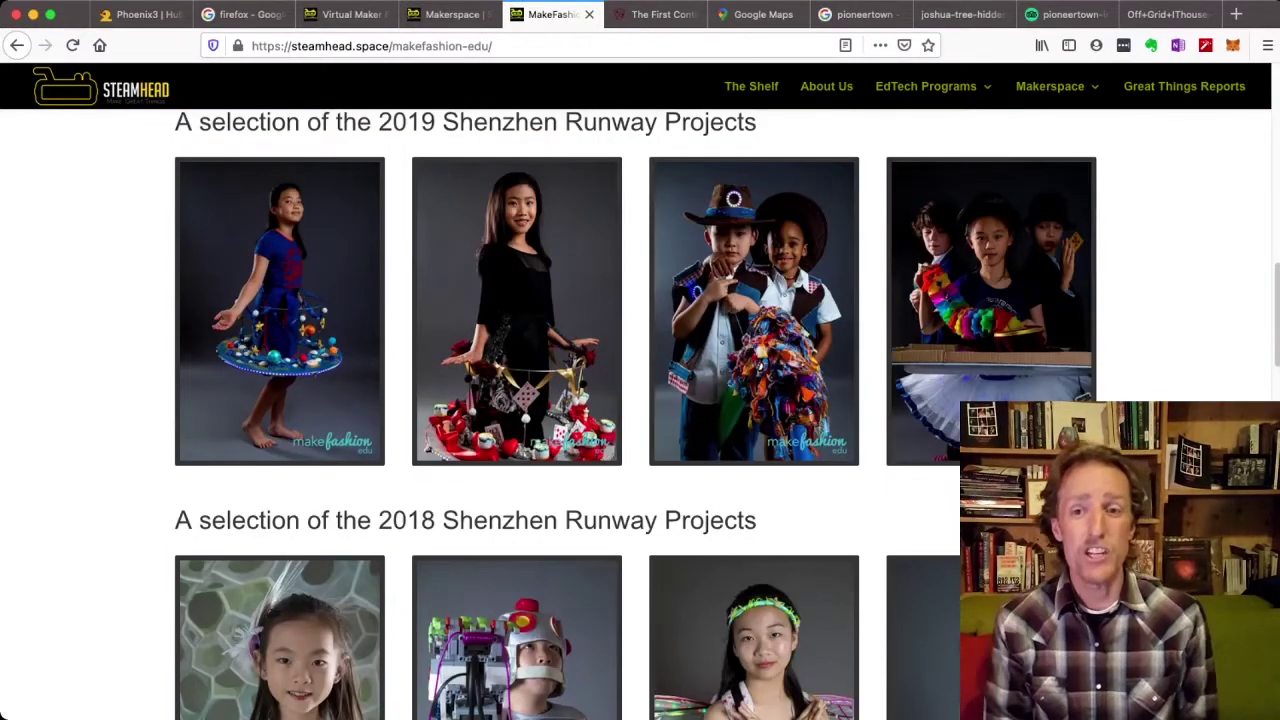
scroll(517, 310, "down", 10)
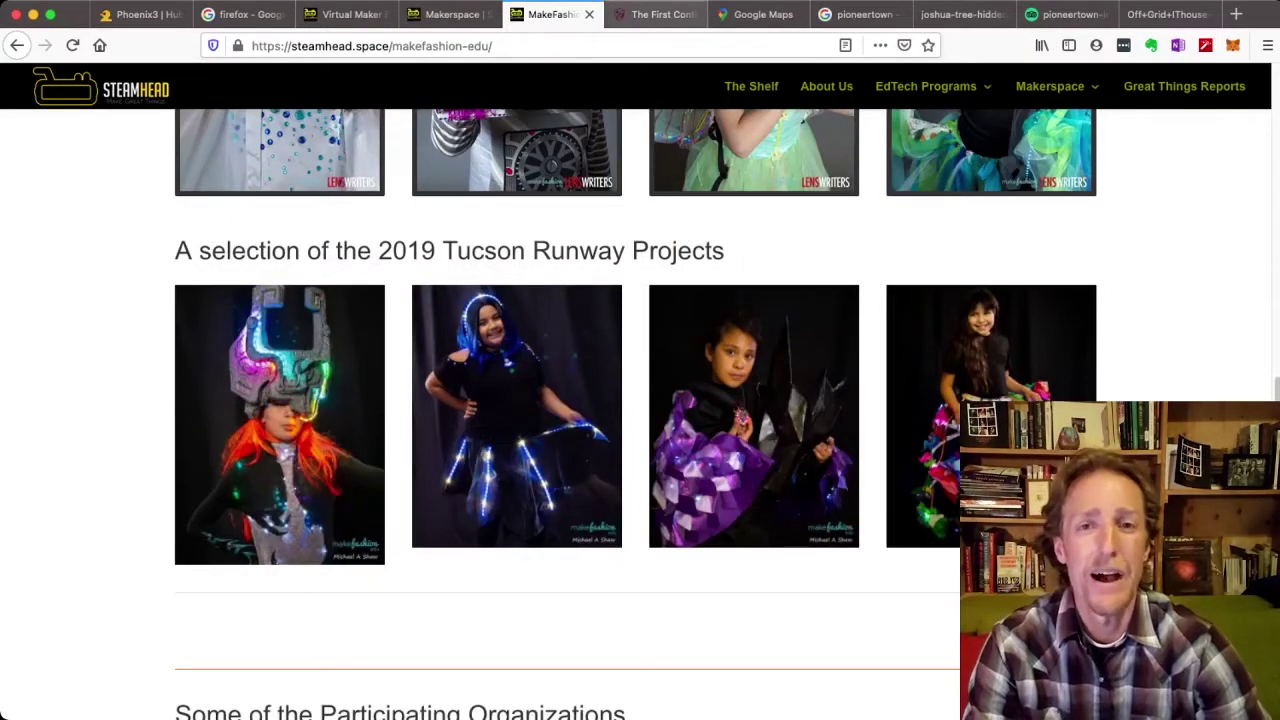
left_click(660, 14)
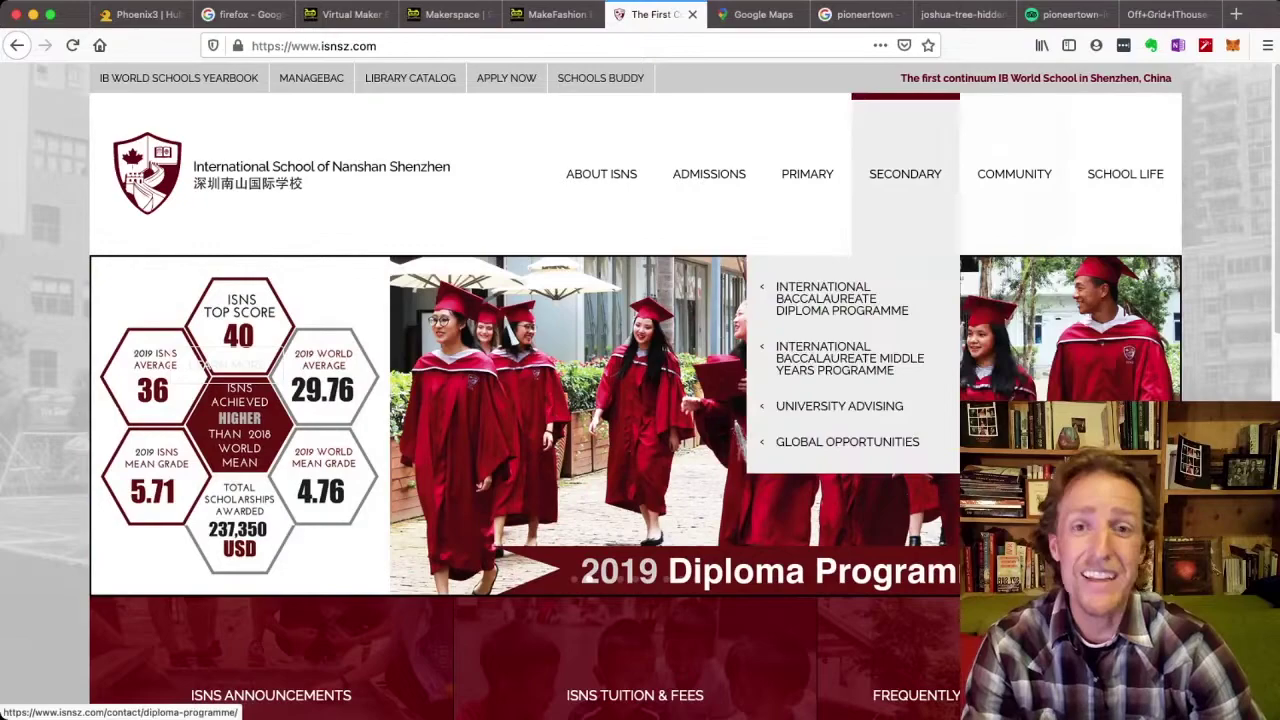
Switch to Google Maps and locate Shenzhen on China's southern coast
left_click(758, 14)
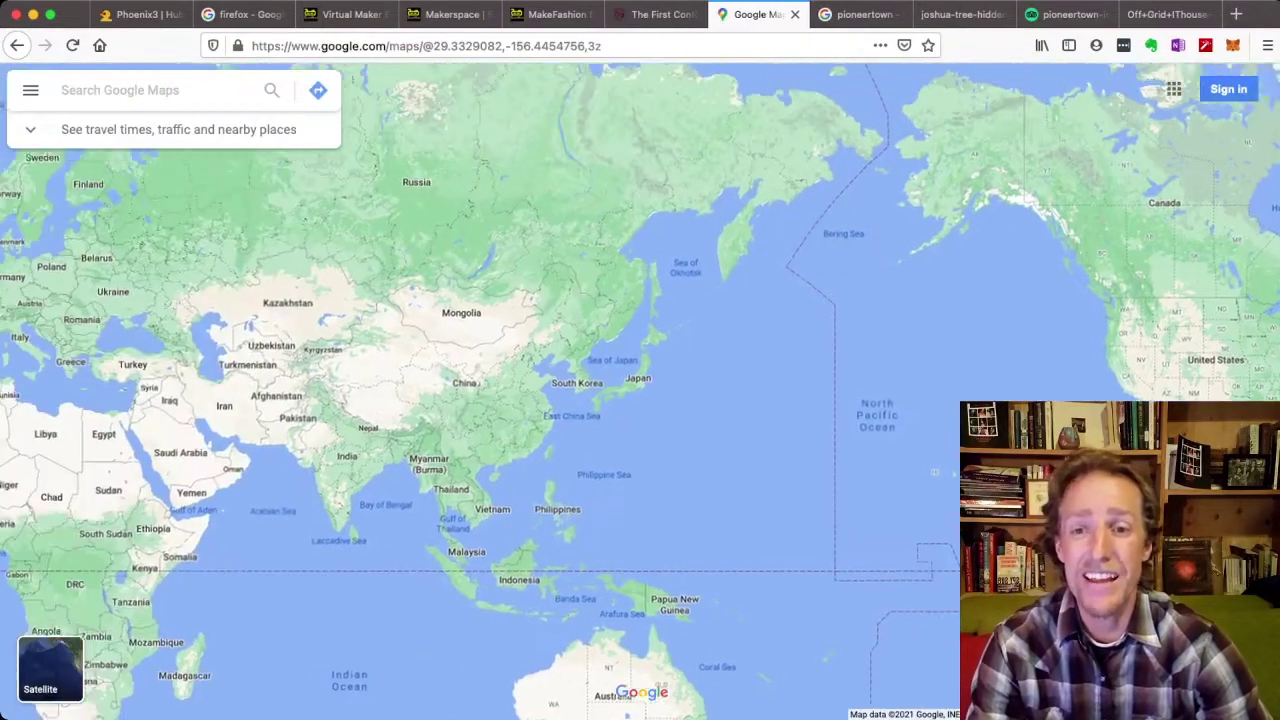
left_click_drag(478, 384, 506, 390)
scroll(574, 436, "up", 4)
scroll(495, 491, "up", 5)
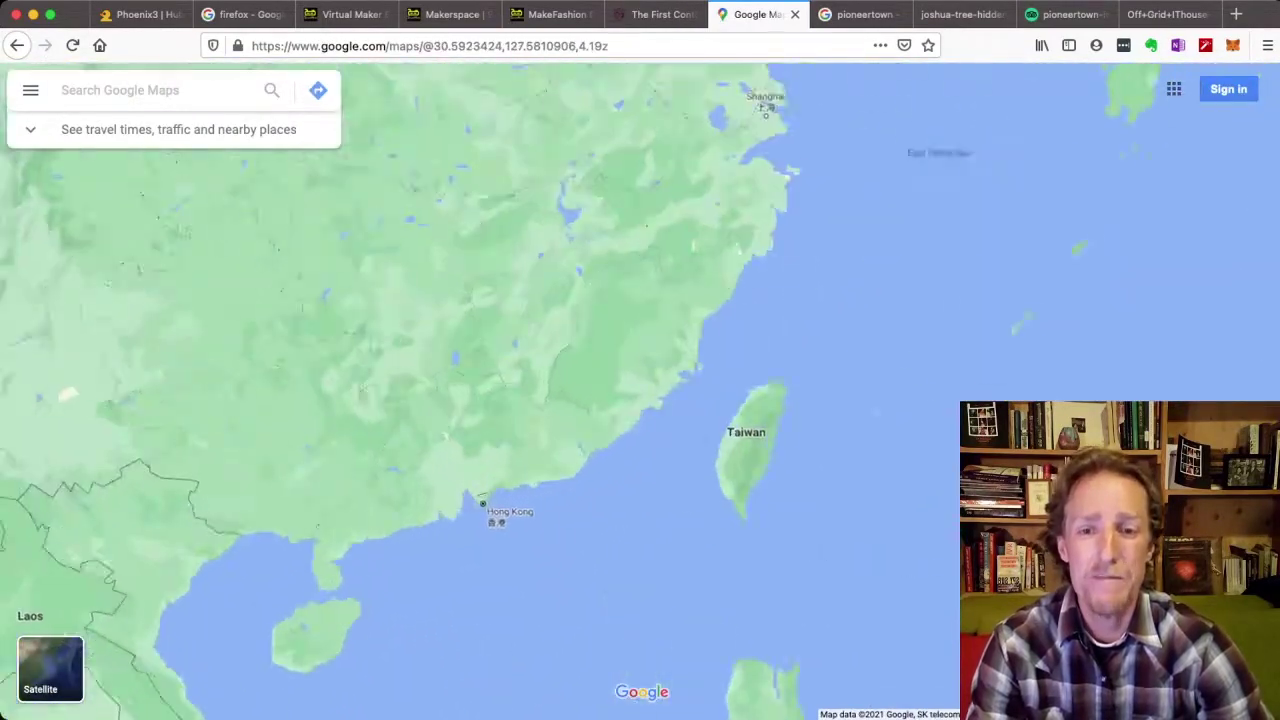
scroll(494, 507, "up", 5)
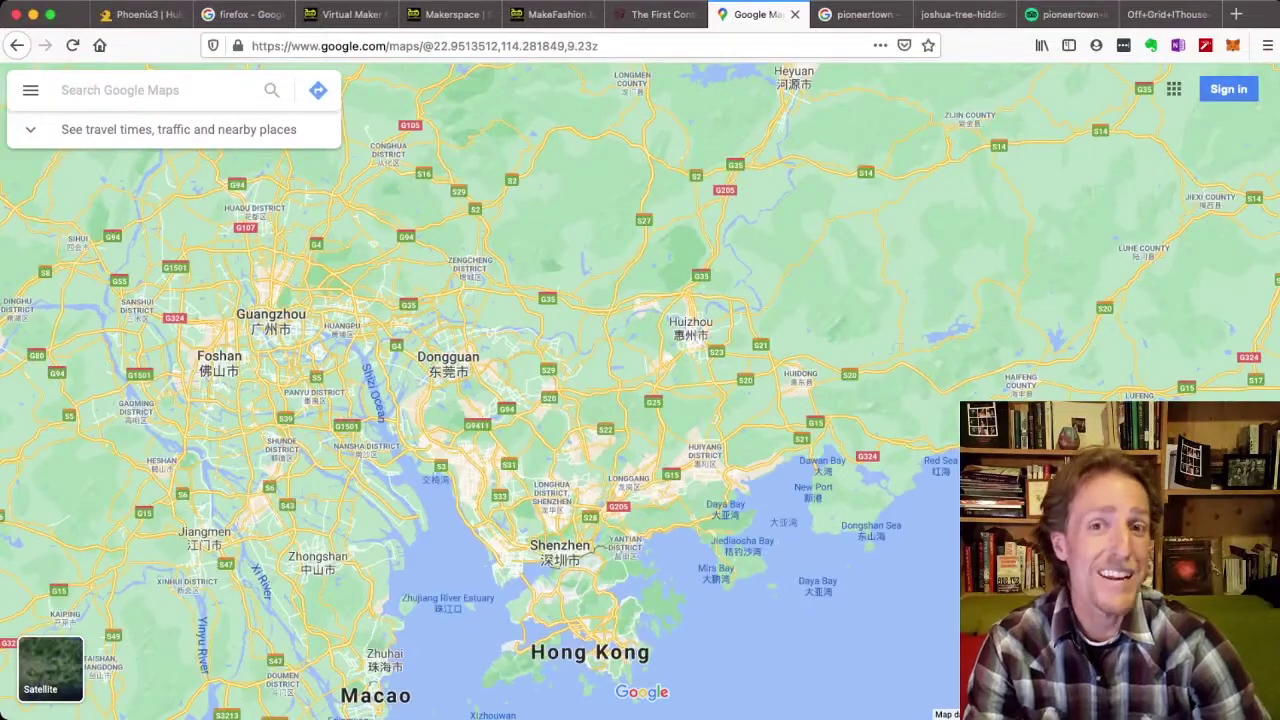
Cross the Pacific on the map and locate the Southern California area around Los Angeles and Pioneertown
scroll(434, 412, "down", 10)
left_click_drag(660, 370, 457, 396)
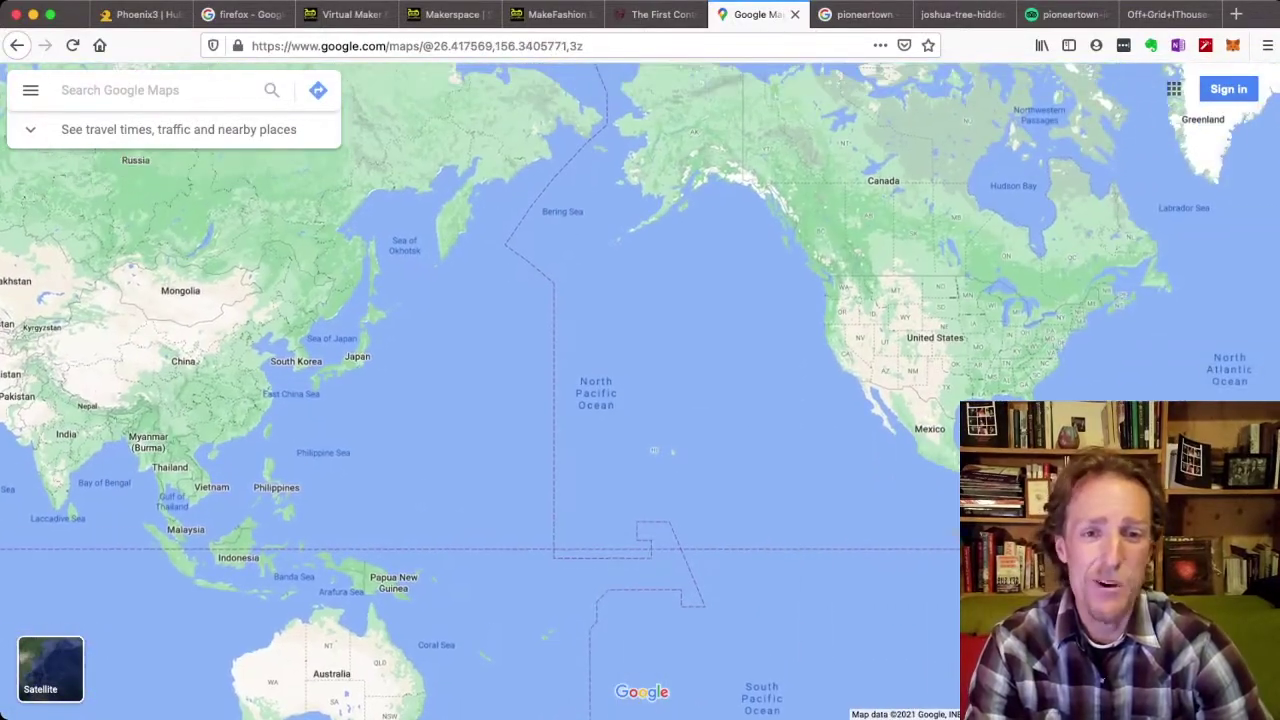
scroll(885, 357, "up", 4)
scroll(790, 390, "up", 5)
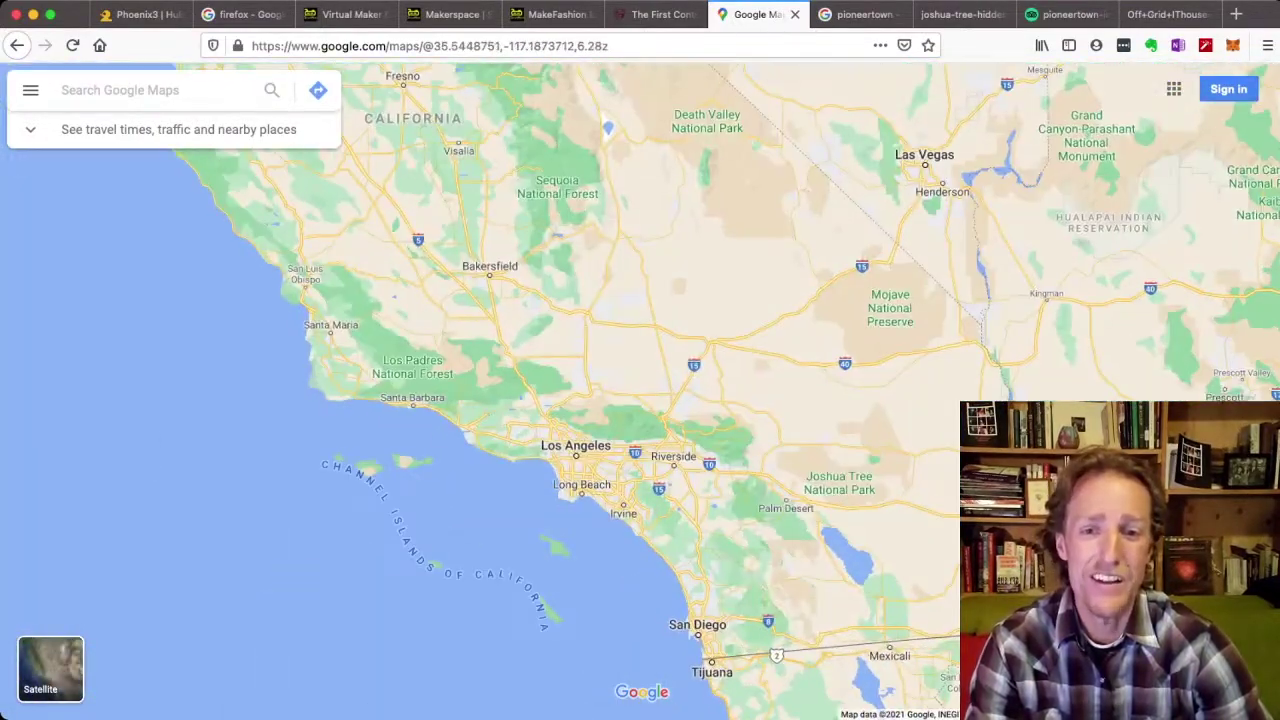
scroll(700, 455, "up", 3)
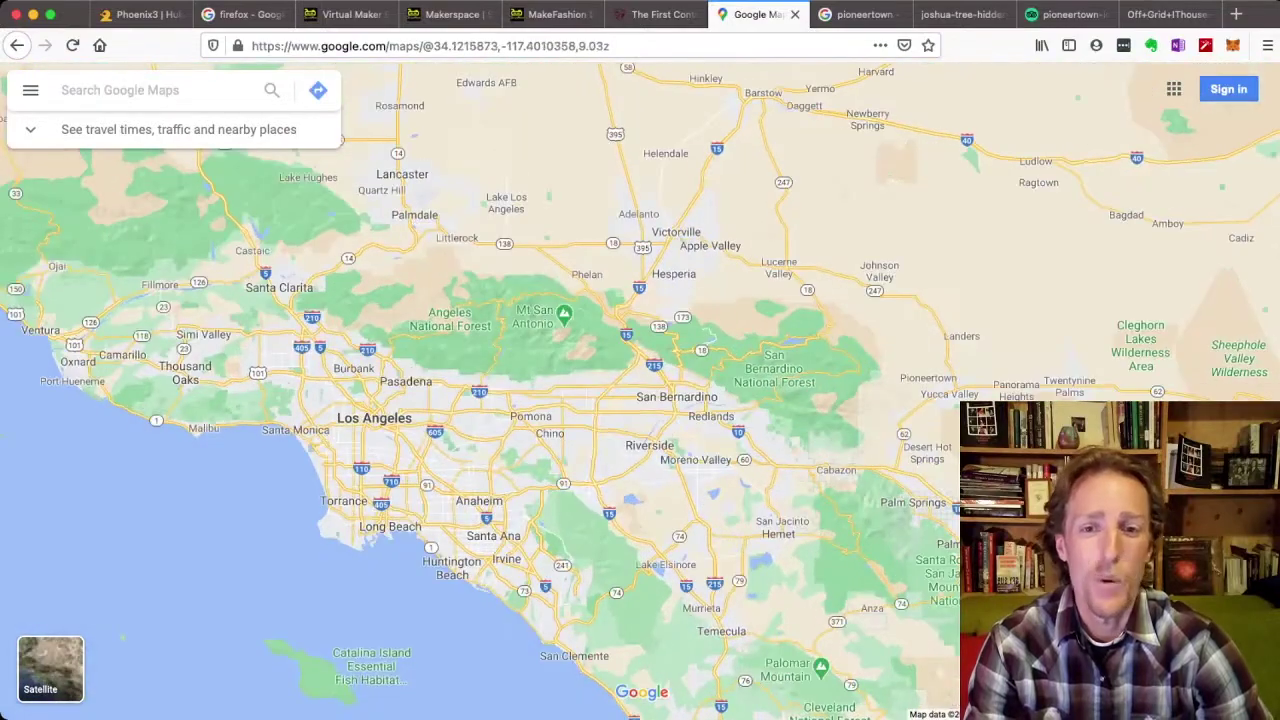
scroll(672, 262, "up", 2)
View the Pioneertown image results, the Pioneertown post office photo and the off-grid house photo
left_click(862, 14)
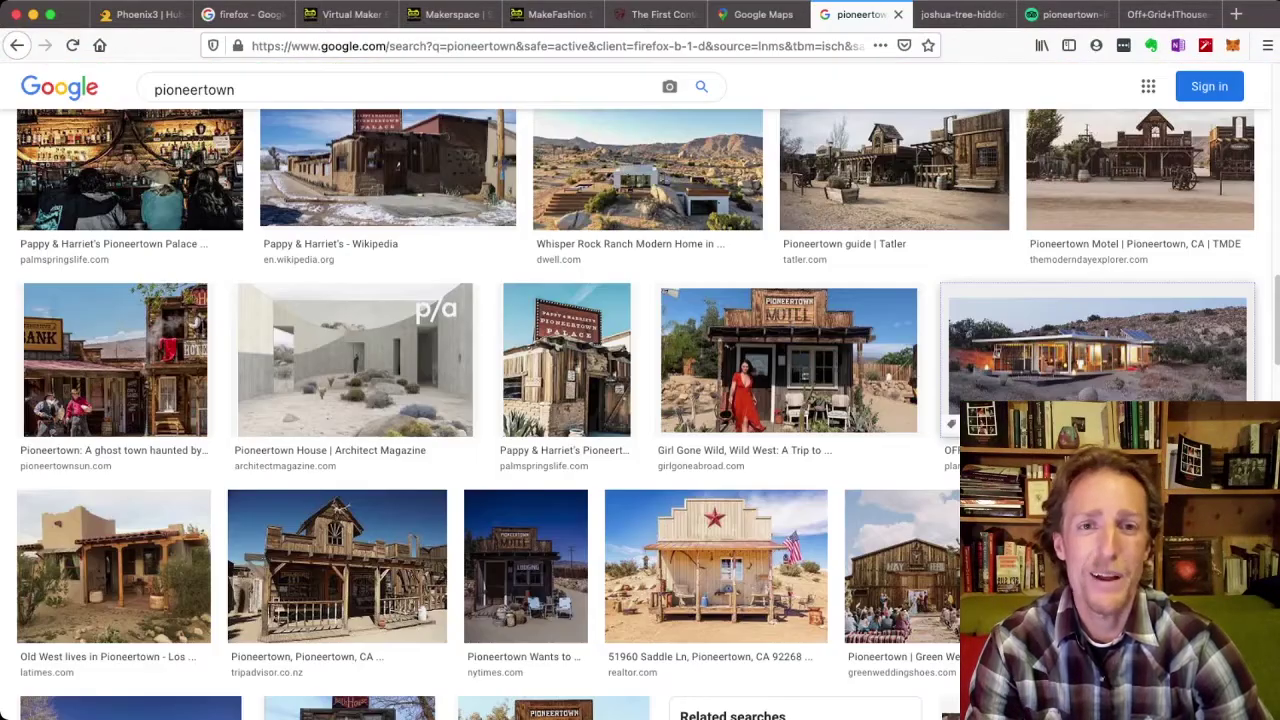
left_click(1066, 14)
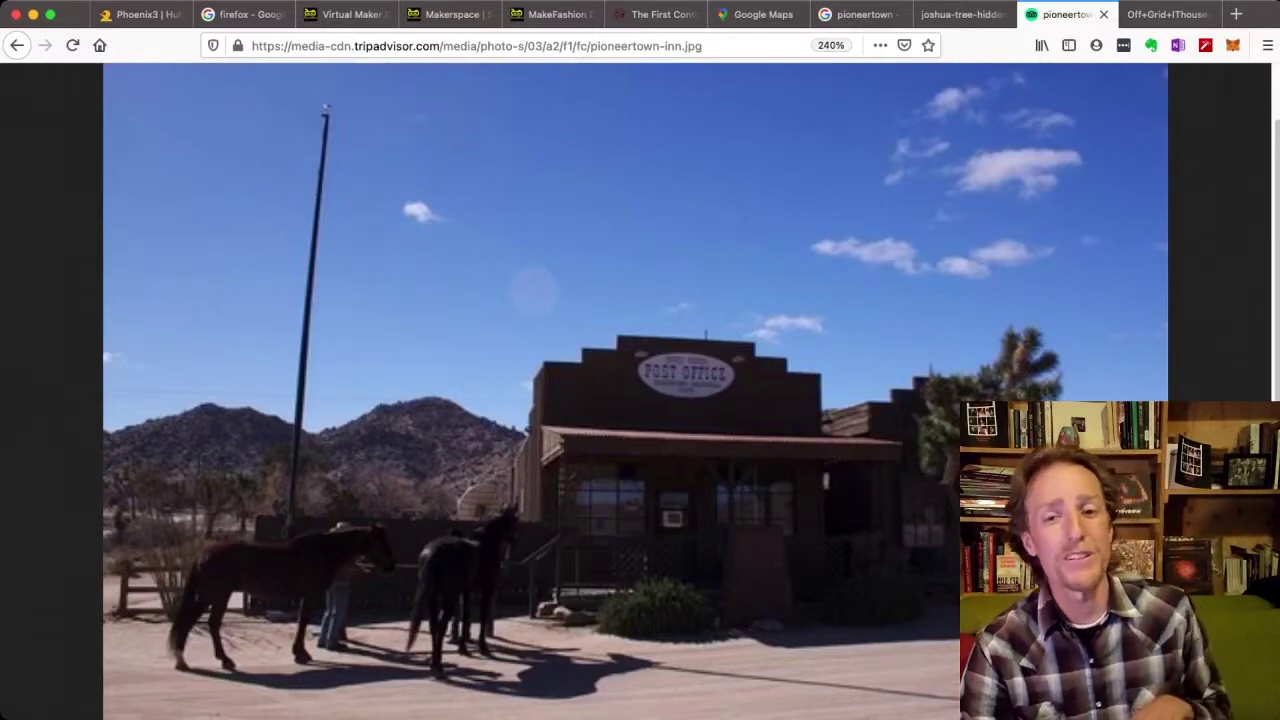
left_click(1168, 14)
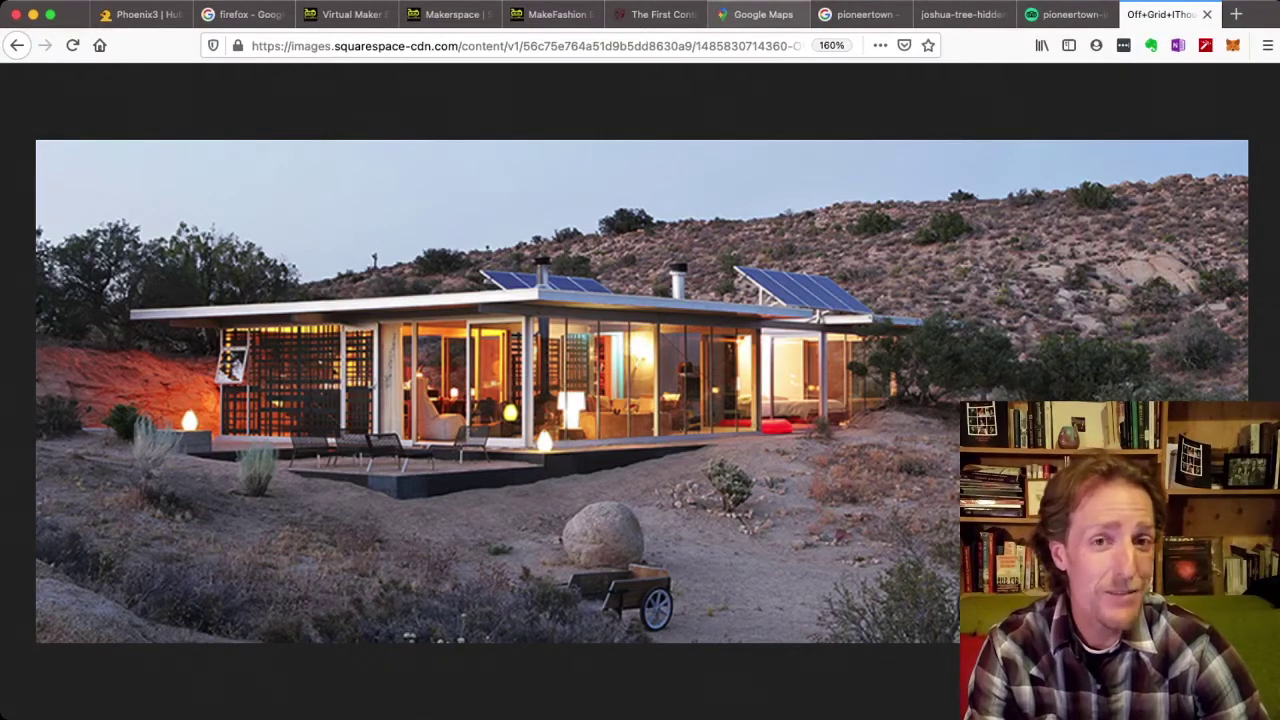
Return to Google Maps and show the whole Pacific between Asia and North America
left_click(760, 14)
scroll(480, 390, "down", 5)
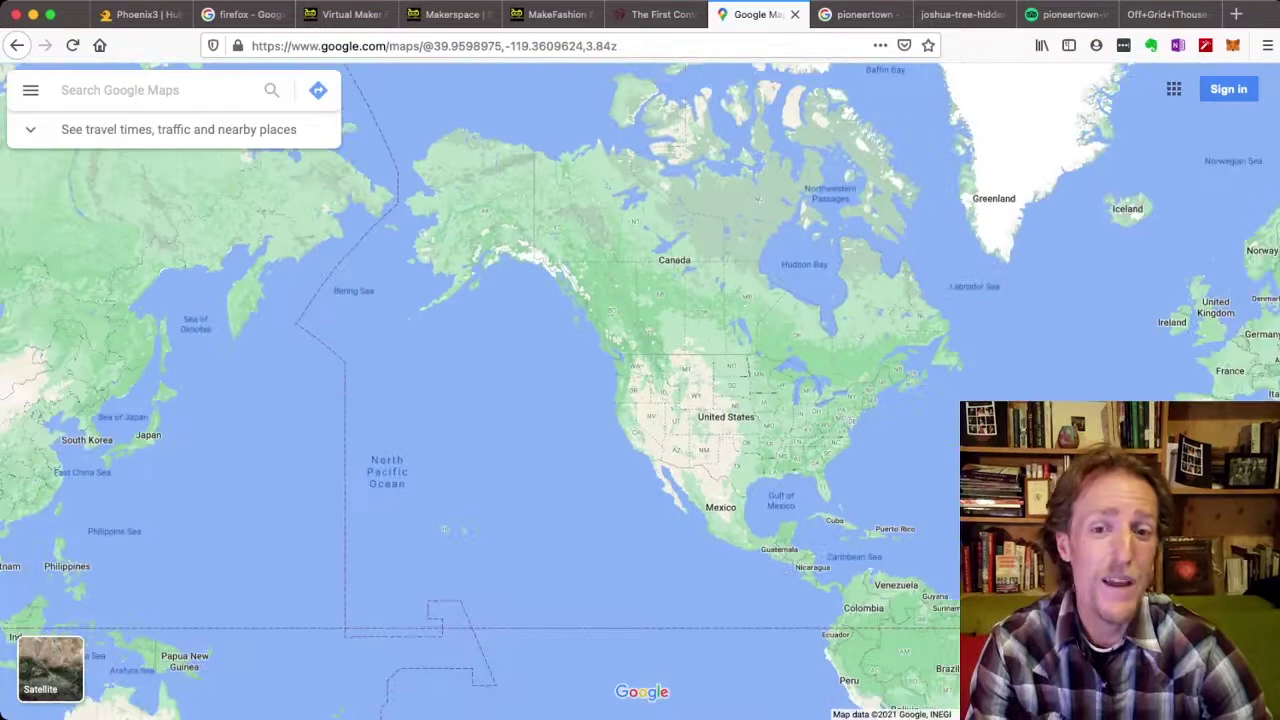
left_click_drag(633, 446, 788, 209)
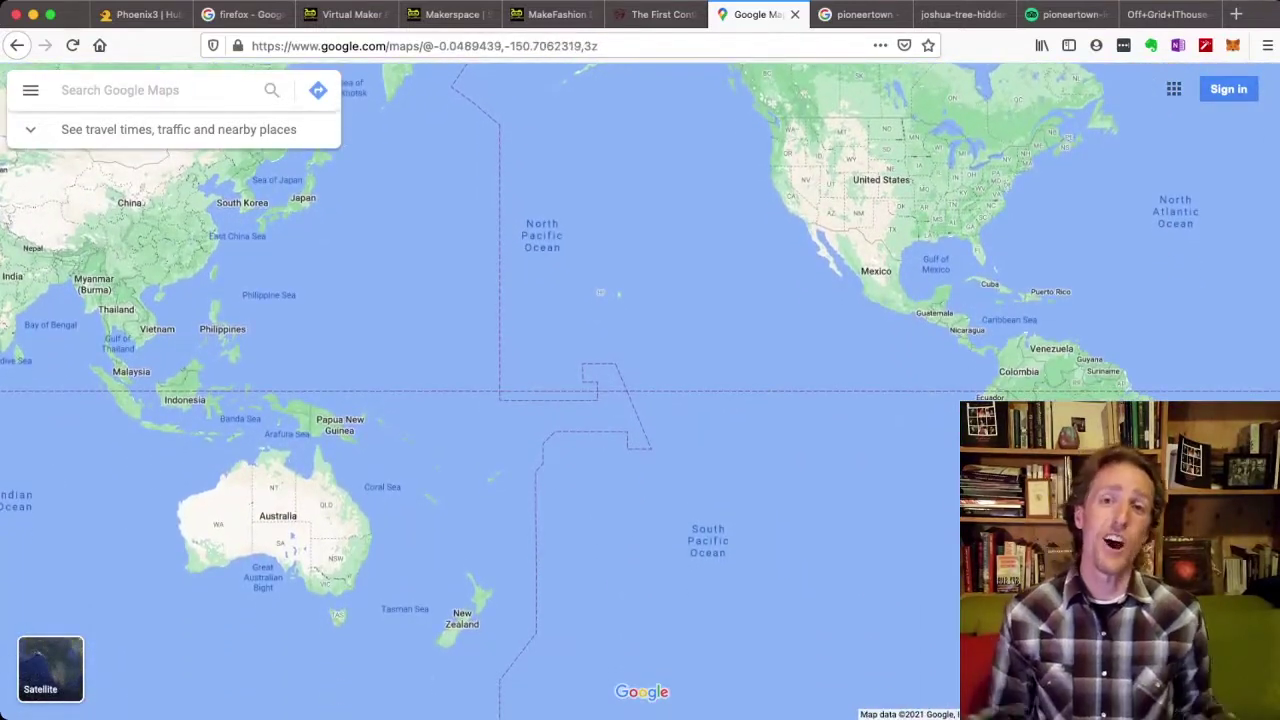
Return to the Phoenix3 Hubs room and go through the blue portal to the VME Portal Room
left_click(140, 14)
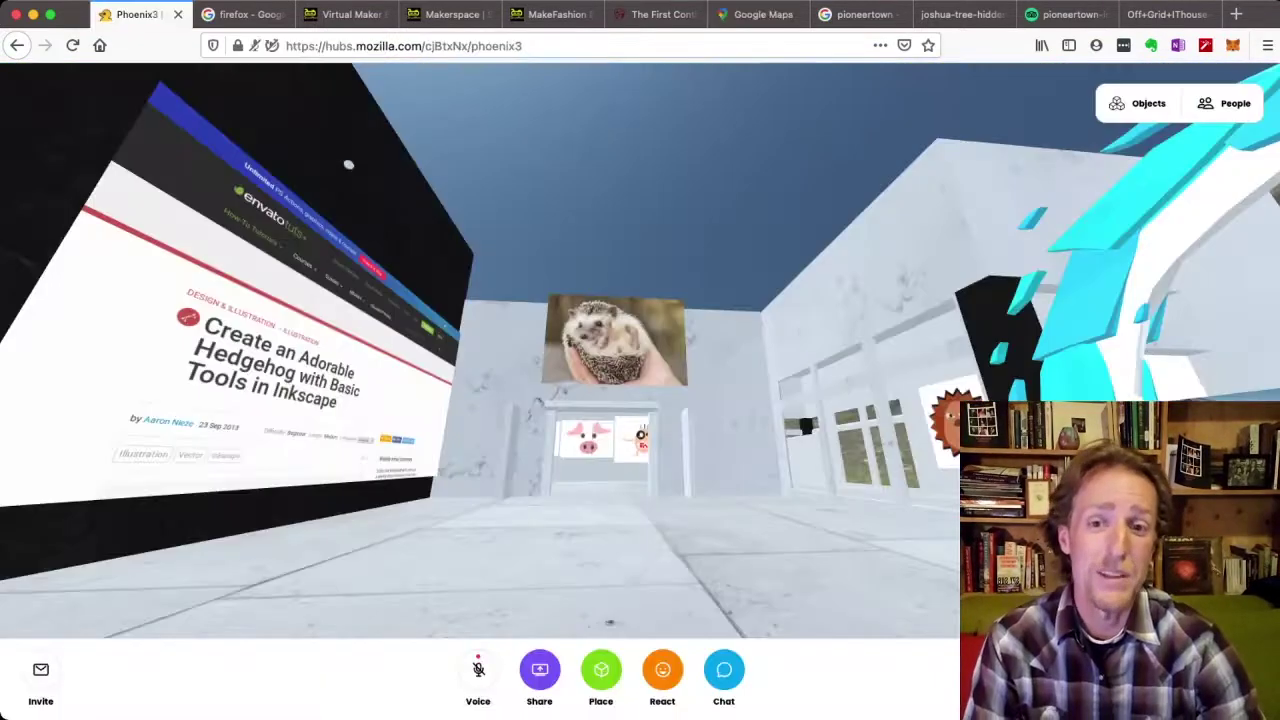
left_click_drag(668, 461, 733, 503)
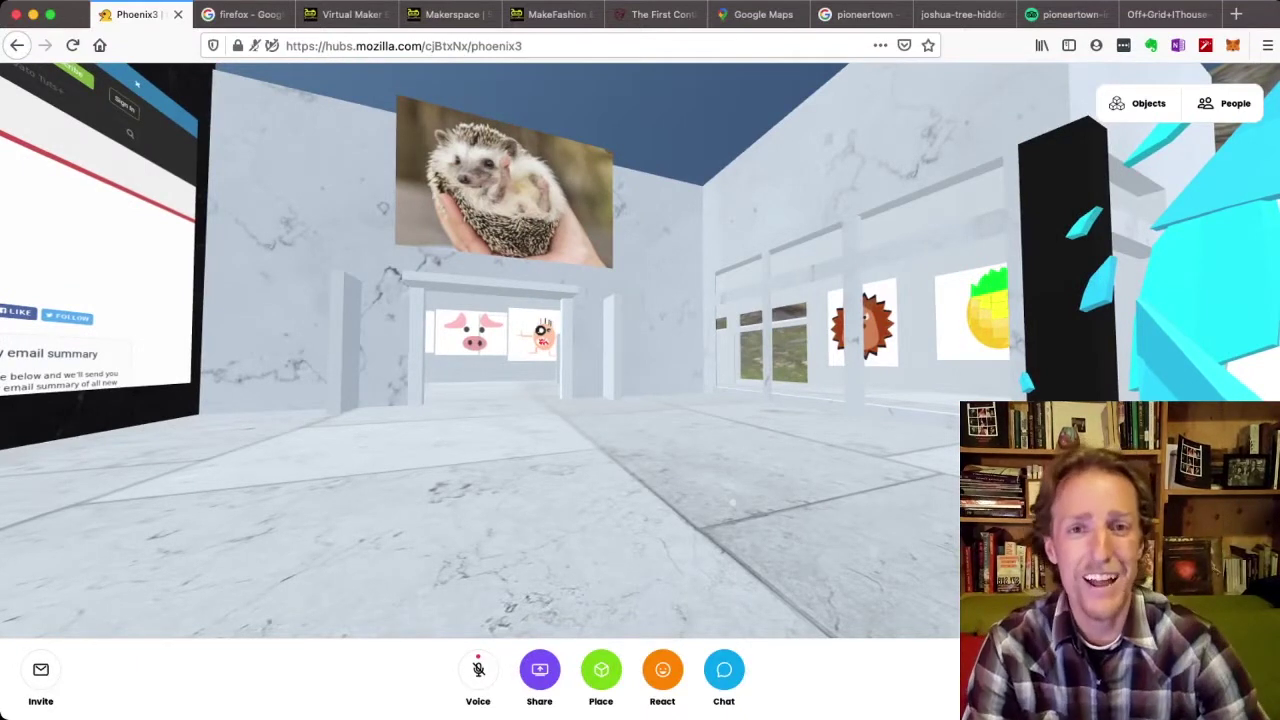
left_click_drag(733, 503, 731, 492)
key("super+Tab")
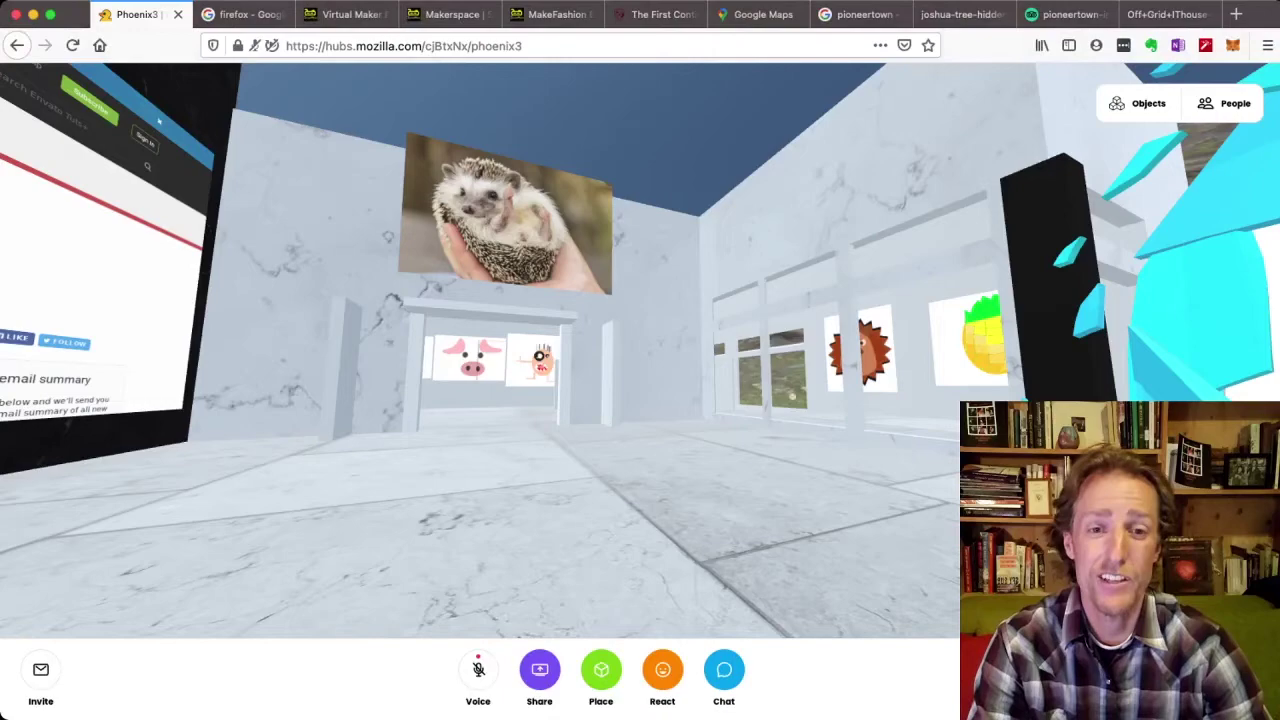
left_click_drag(792, 397, 594, 351)
key("w")
mouse_move(546, 366)
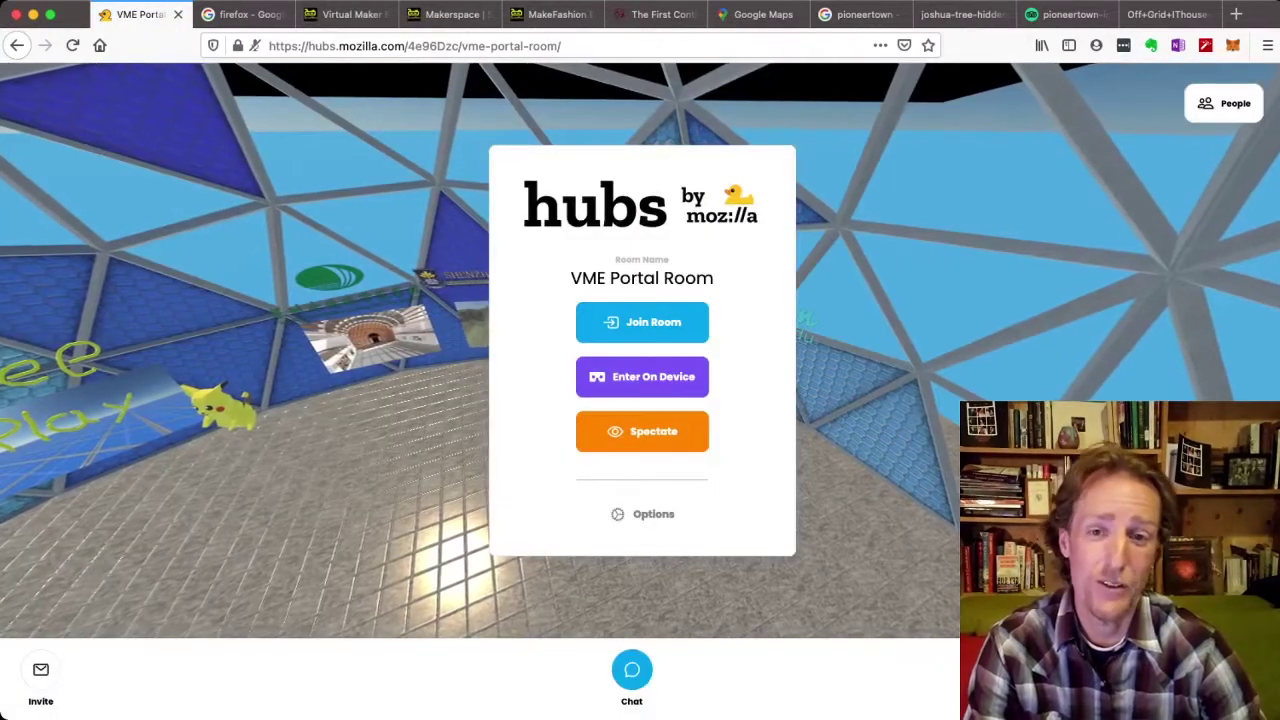
Join the VME Portal Room with the microphone disabled and look around at the portals on the dome walls
left_click(642, 322)
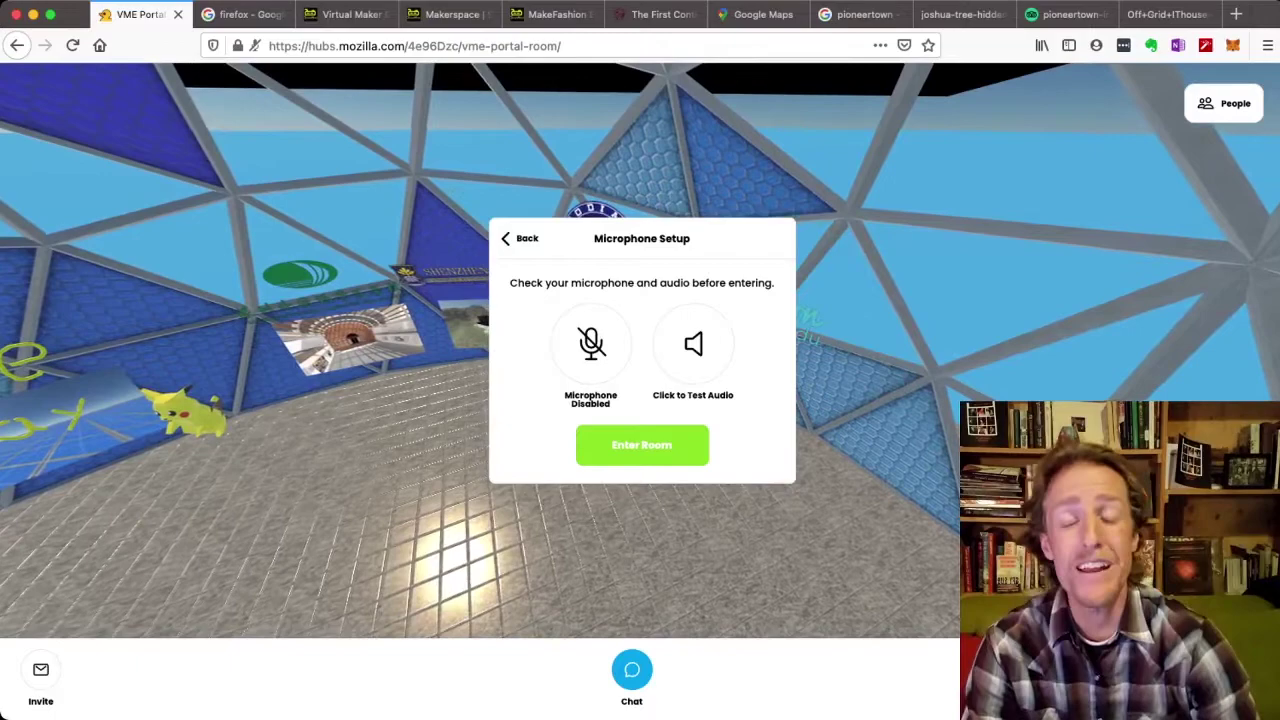
left_click(657, 445)
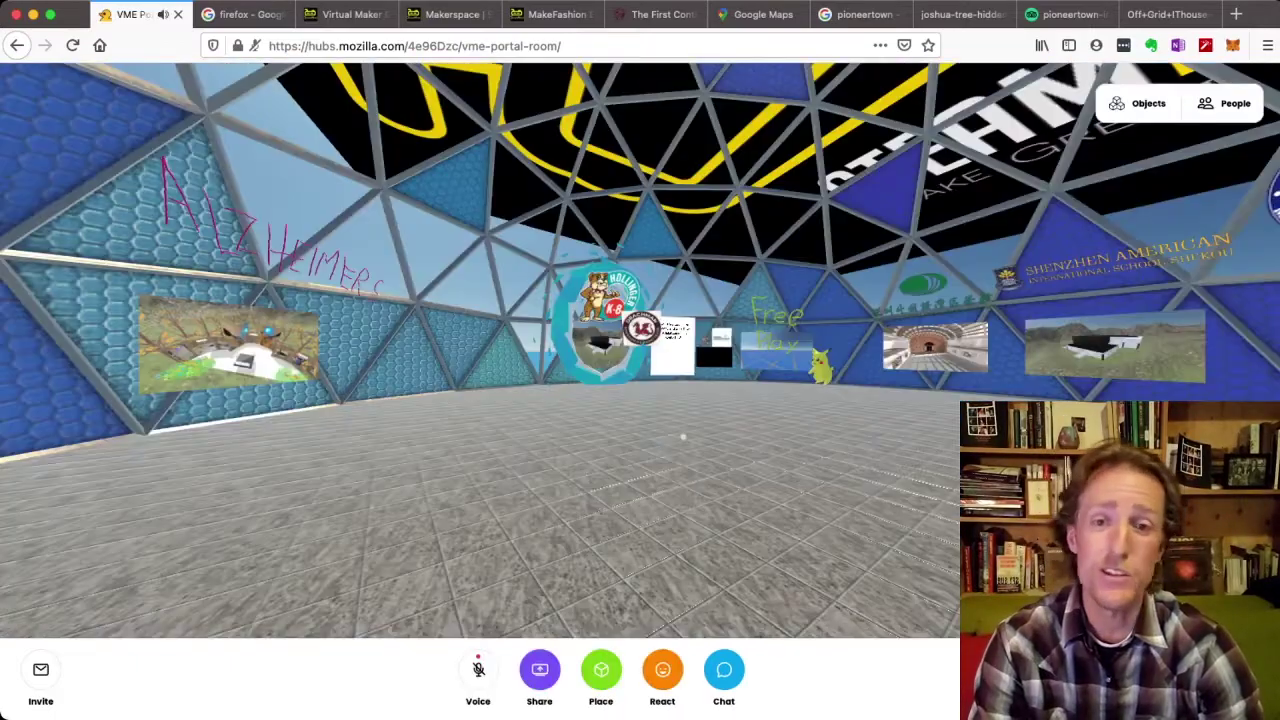
mouse_move(652, 431)
left_mouse_down()
mouse_move(829, 441)
mouse_move(644, 448)
left_mouse_up()
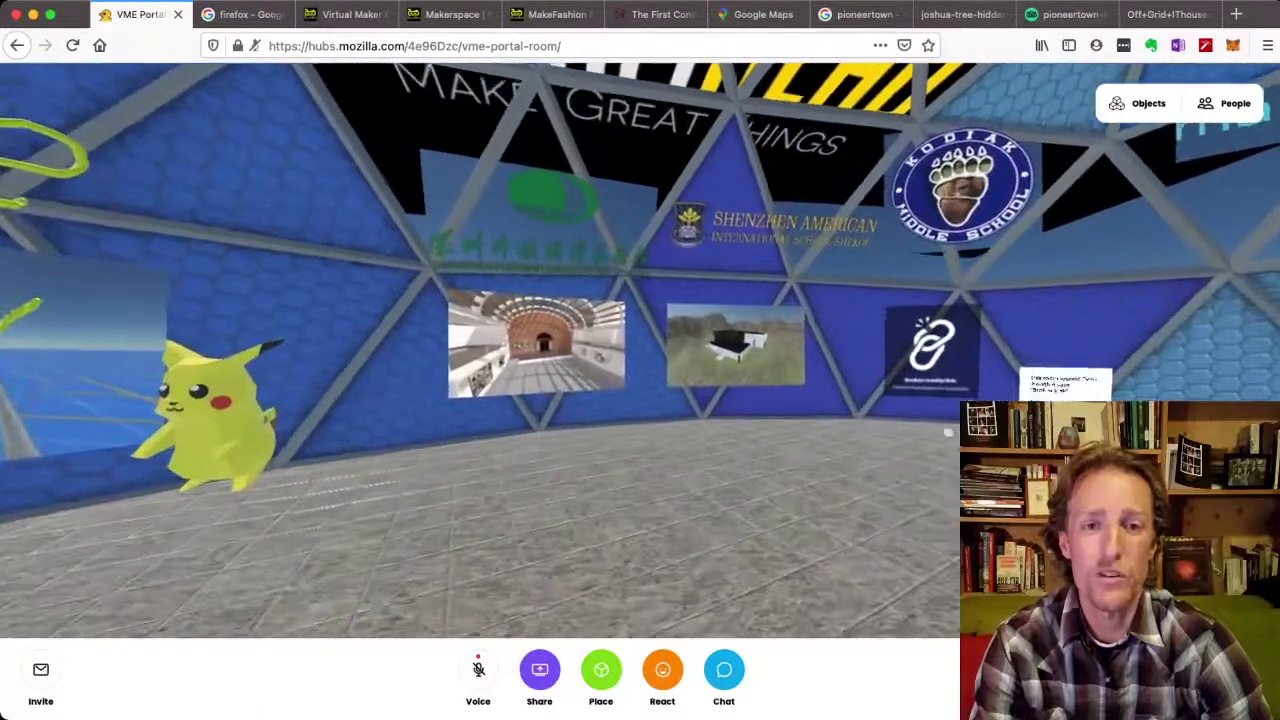
left_click_drag(948, 432, 935, 404)
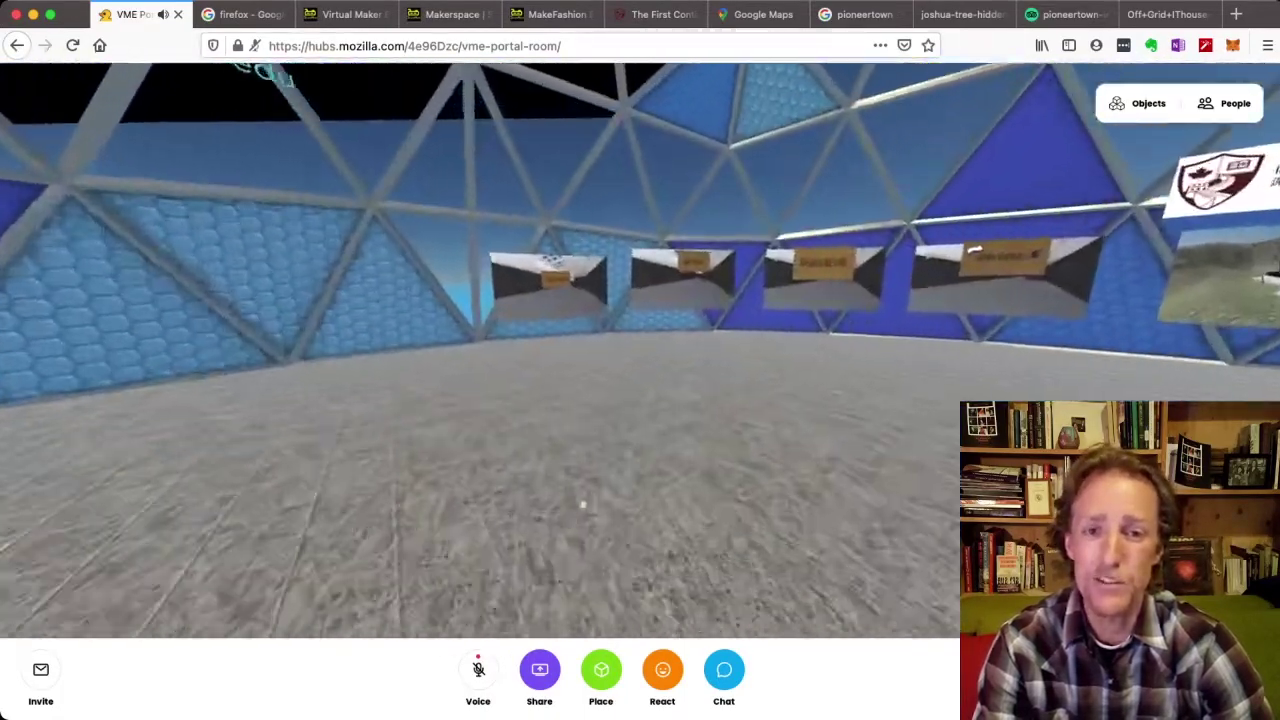
Walk to the International School of Nanshan Shenzhen portal and go through it to join the Phoenix3 room with the microphone disabled
left_click_drag(583, 505, 350, 456)
key("w")
left_click_drag(62, 465, 430, 345)
key("w")
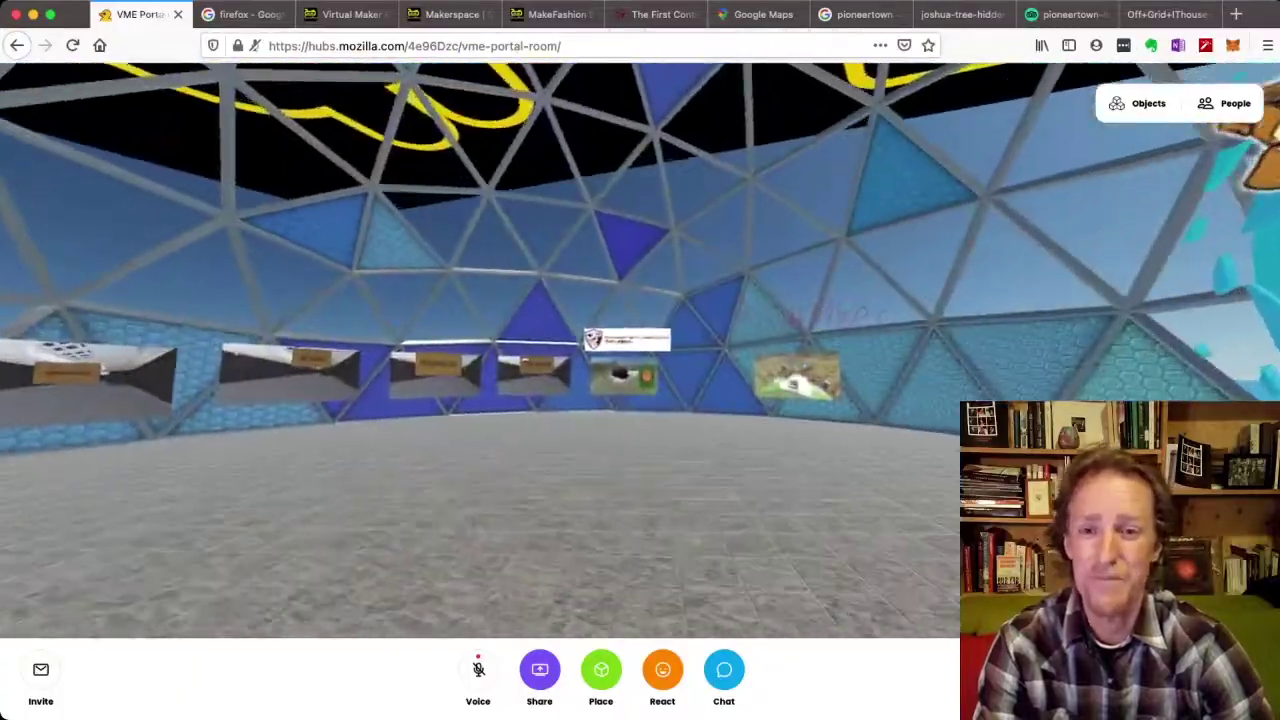
key("w")
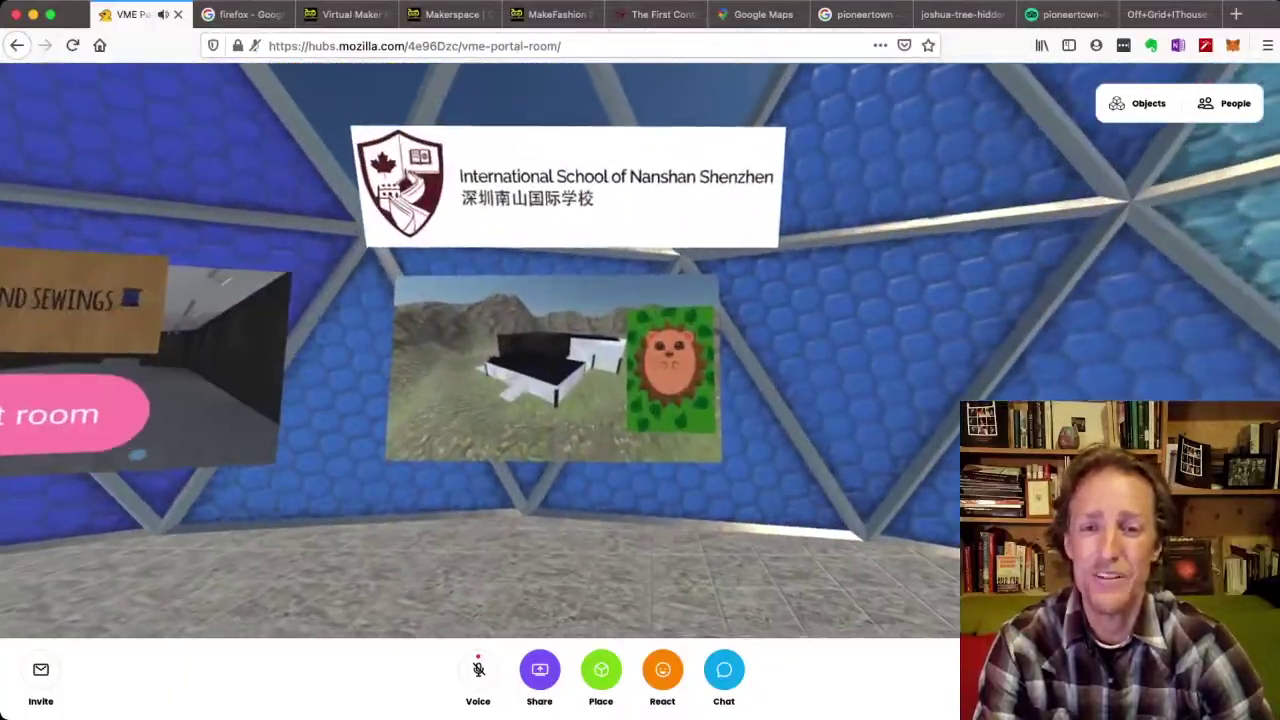
left_click(556, 414)
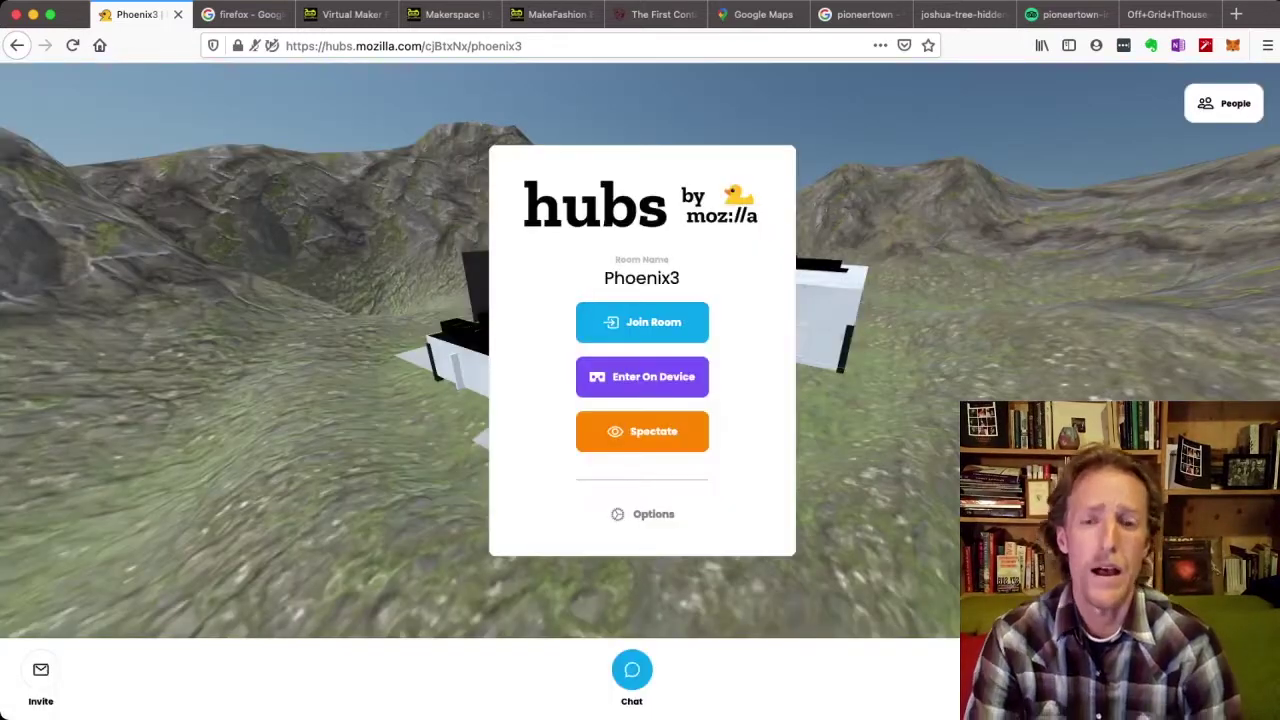
left_click(677, 326)
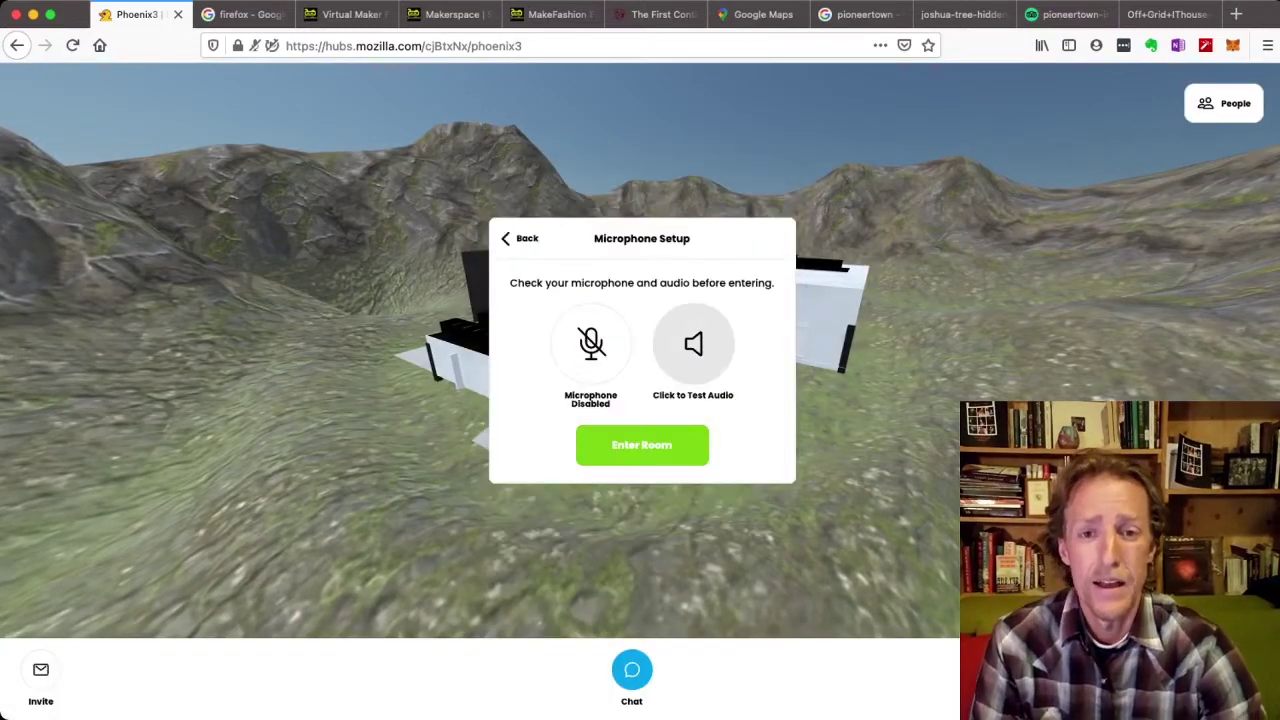
left_click(664, 441)
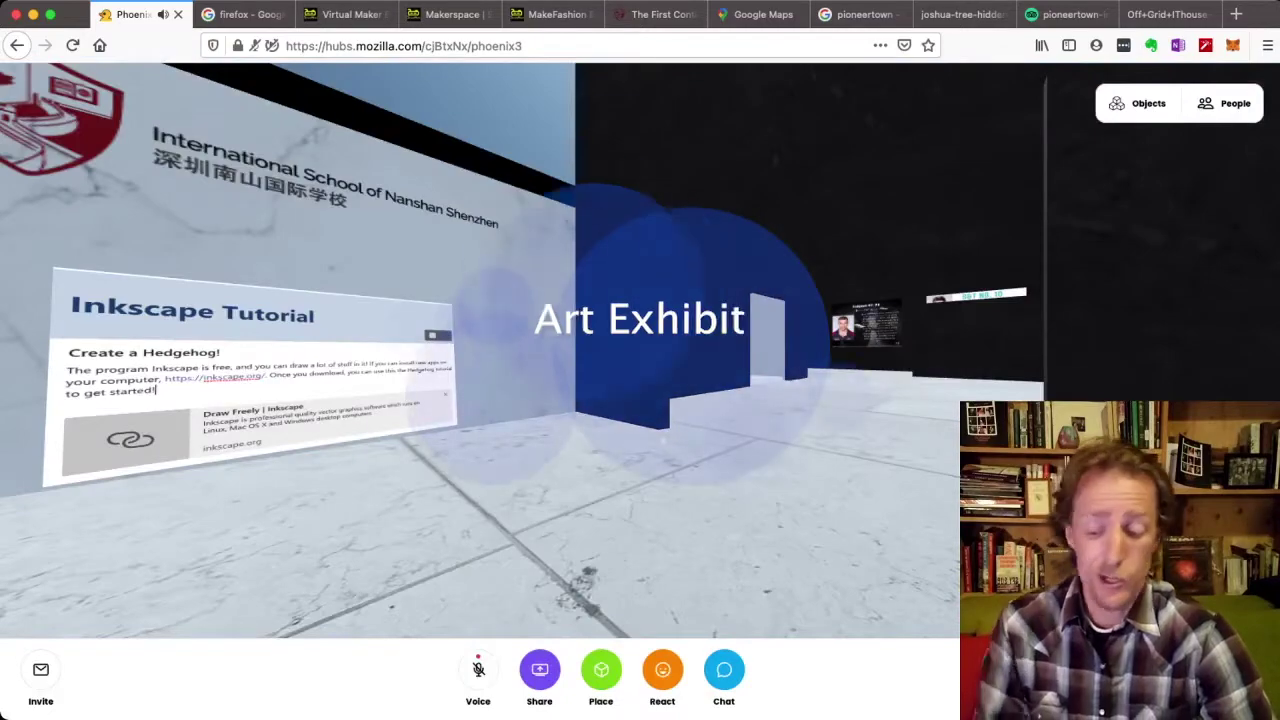
Approach the Inkscape Tutorial board on the school wall to read its "Create a Hedgehog!" text, and step back
left_click_drag(714, 371, 262, 305)
key("w")
left_click_drag(680, 320, 588, 408)
key("w")
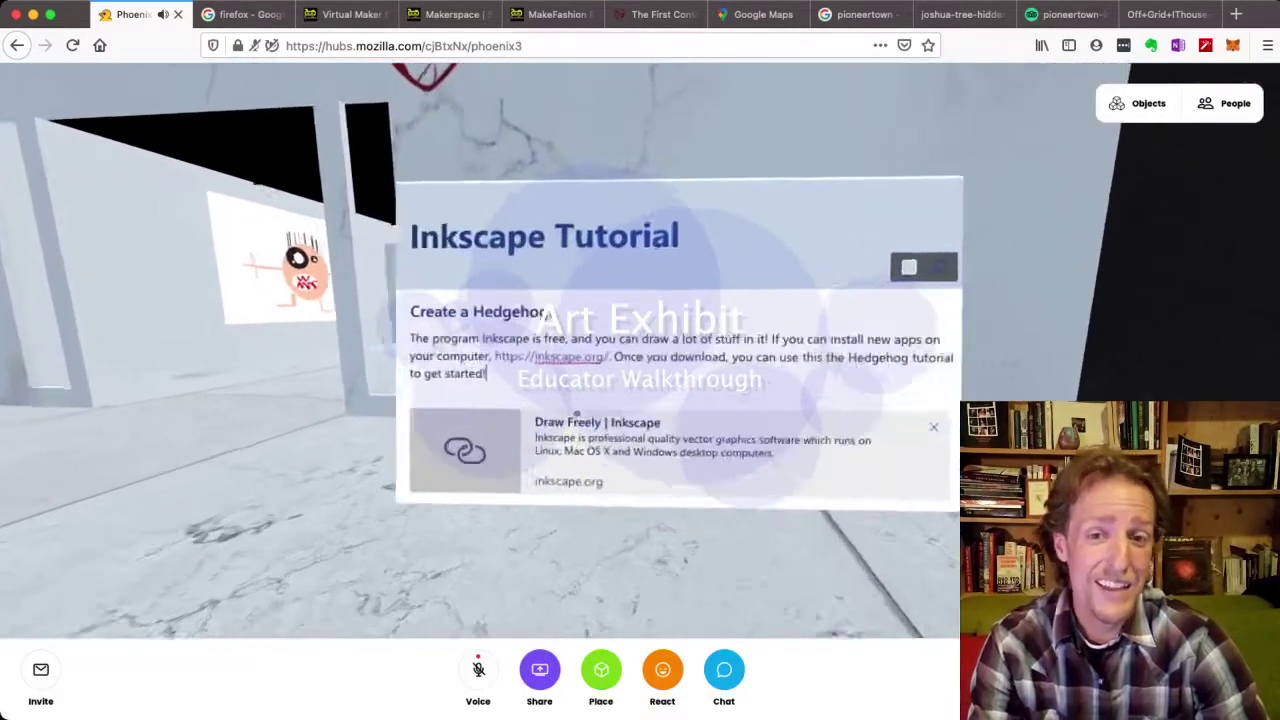
key("a")
key("d")
key("d")
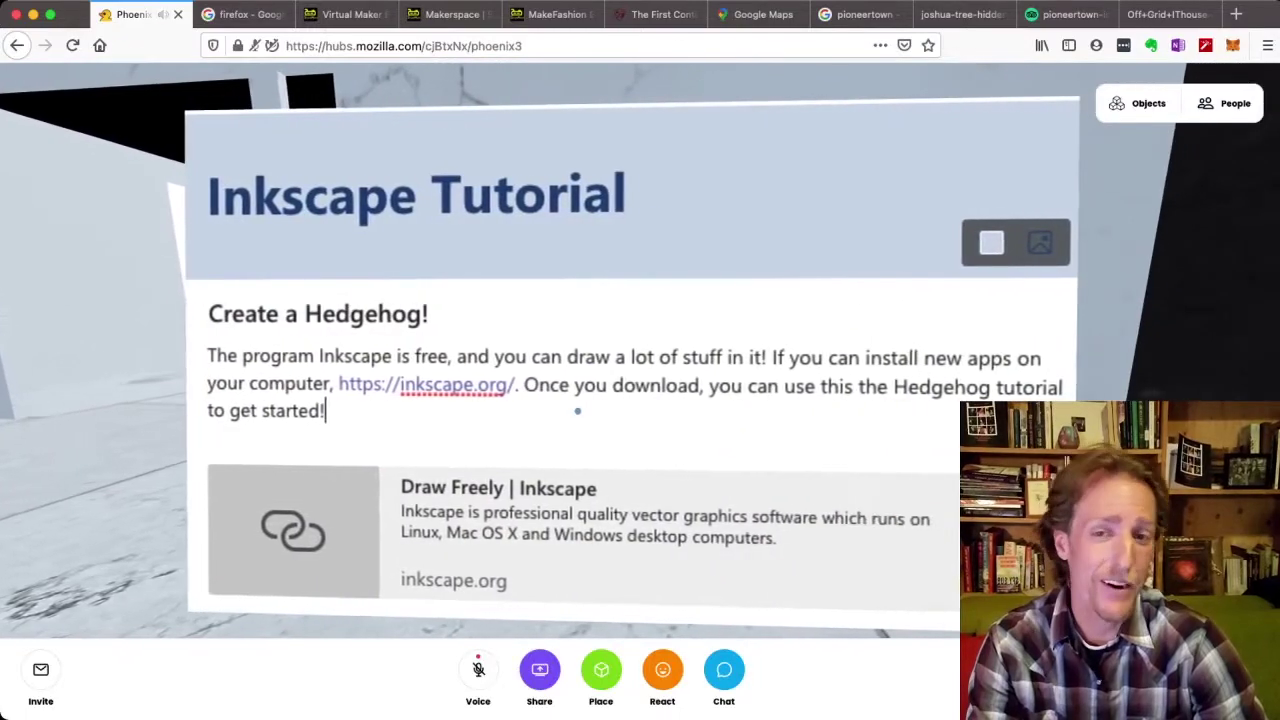
key("s")
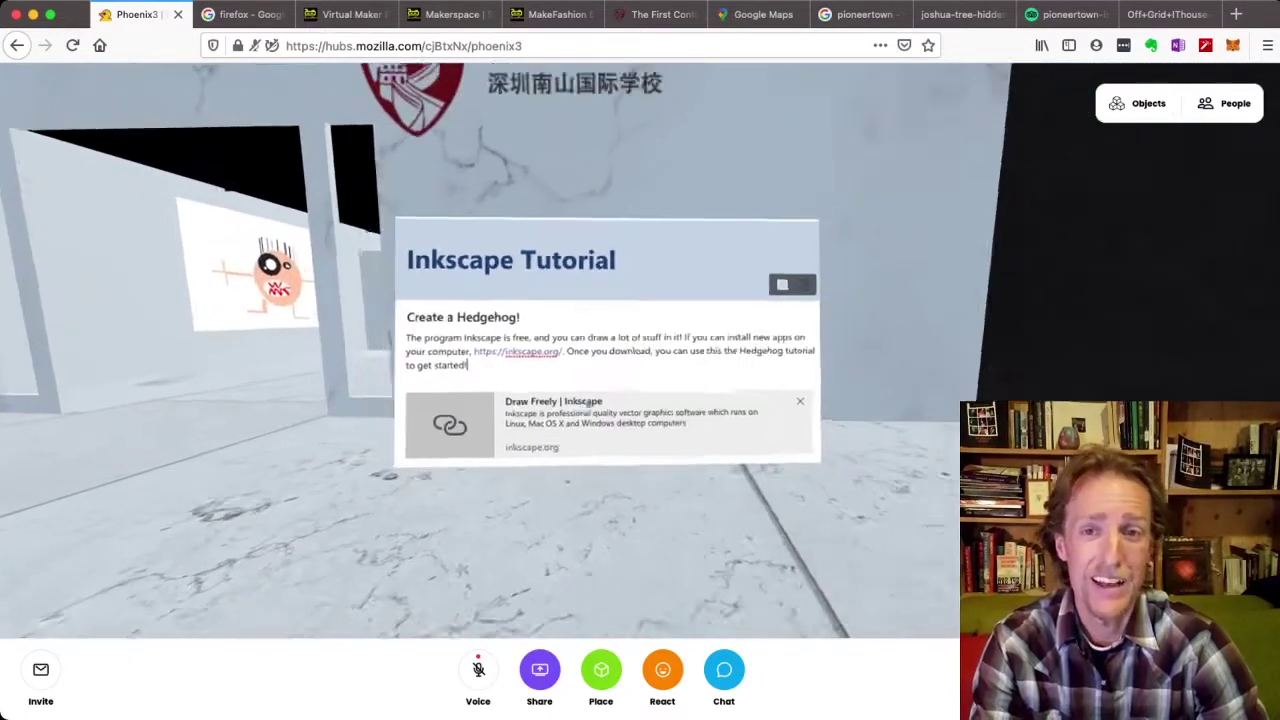
Turn to the Envato Tuts+ board and view the article "Create an Adorable Hedgehog with Basic Tools in Inkscape"
key("w")
left_click_drag(589, 403, 900, 345)
key("d")
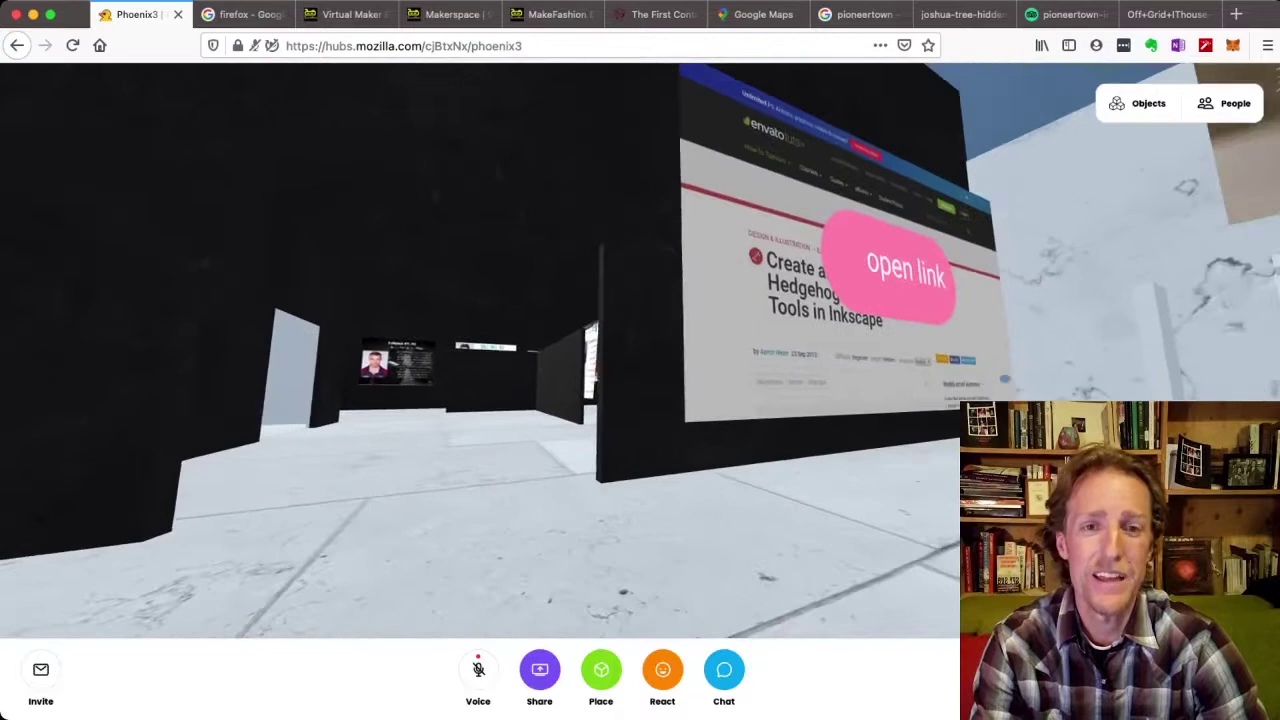
key("d")
left_click_drag(907, 151, 963, 340)
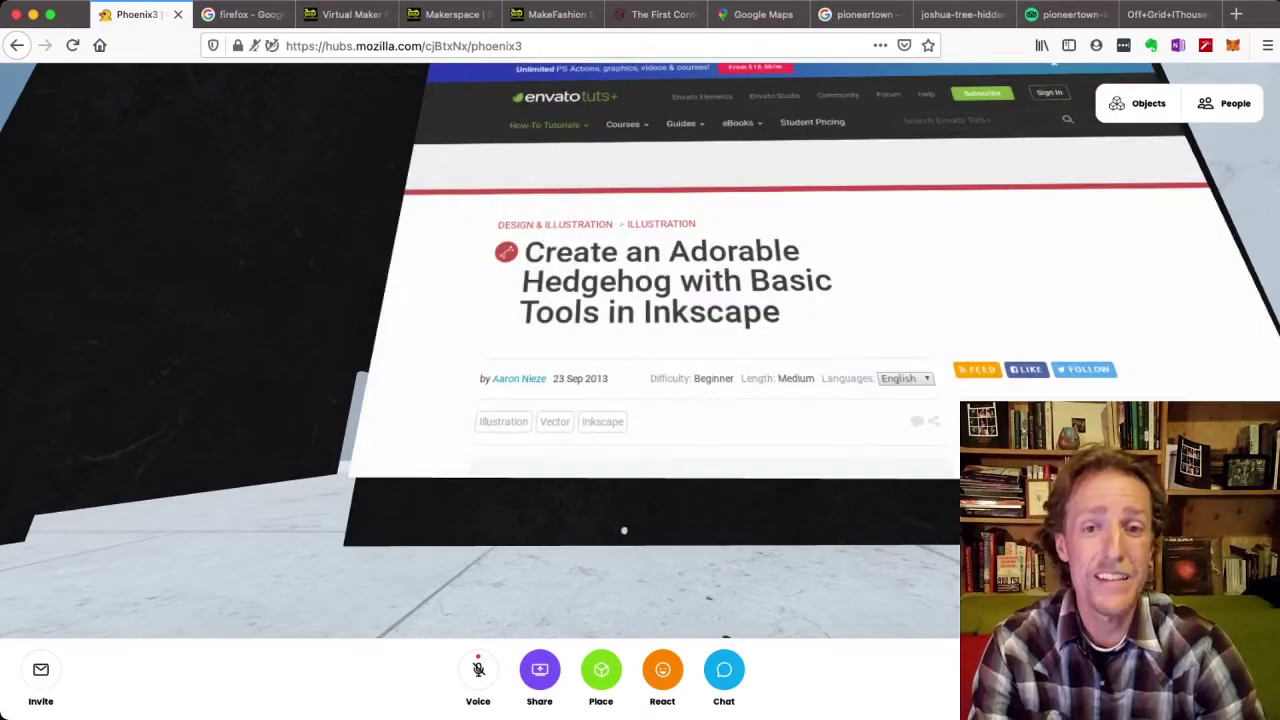
Walk into the art exhibit and move along the wall of student hedgehog and animal drawings
left_click_drag(597, 552, 830, 543)
key("d")
key("w")
key("w")
key("w")
key("w")
key("w")
key("Right")
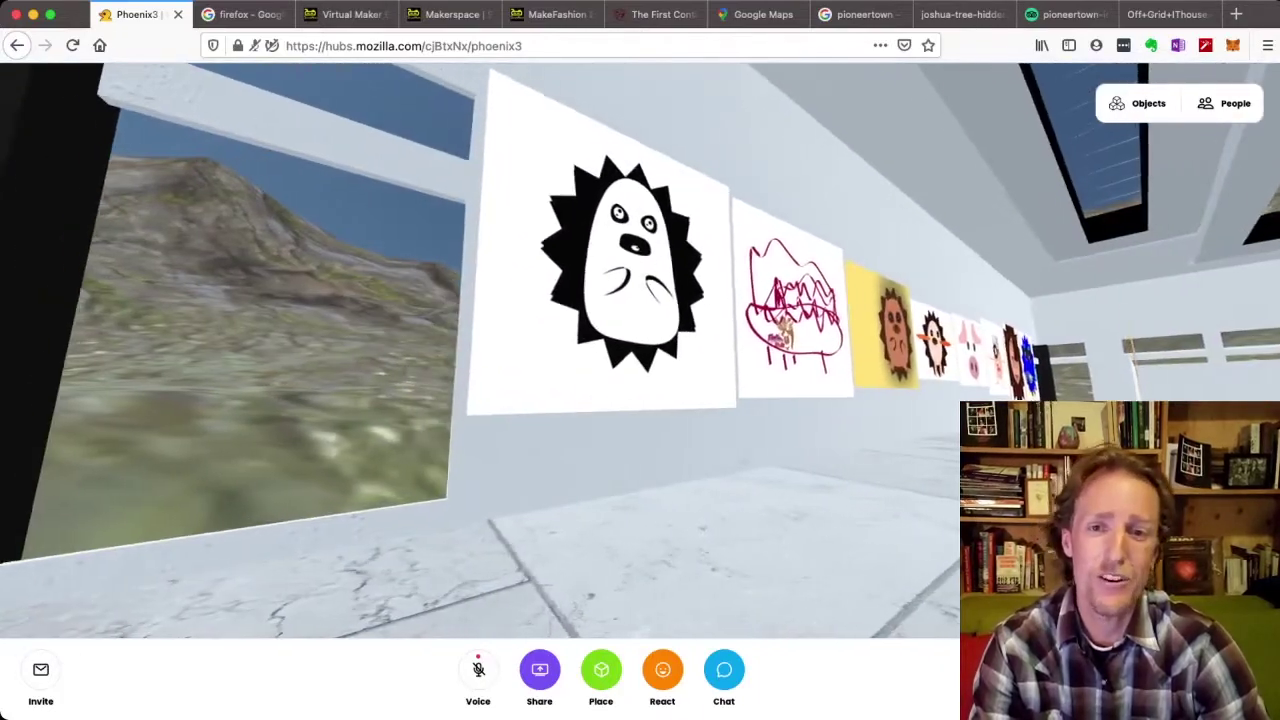
mouse_move(640, 350)
left_mouse_down()
mouse_move(559, 350)
mouse_move(836, 350)
mouse_move(575, 350)
left_mouse_up()
key("w")
key("w")
key("Right")
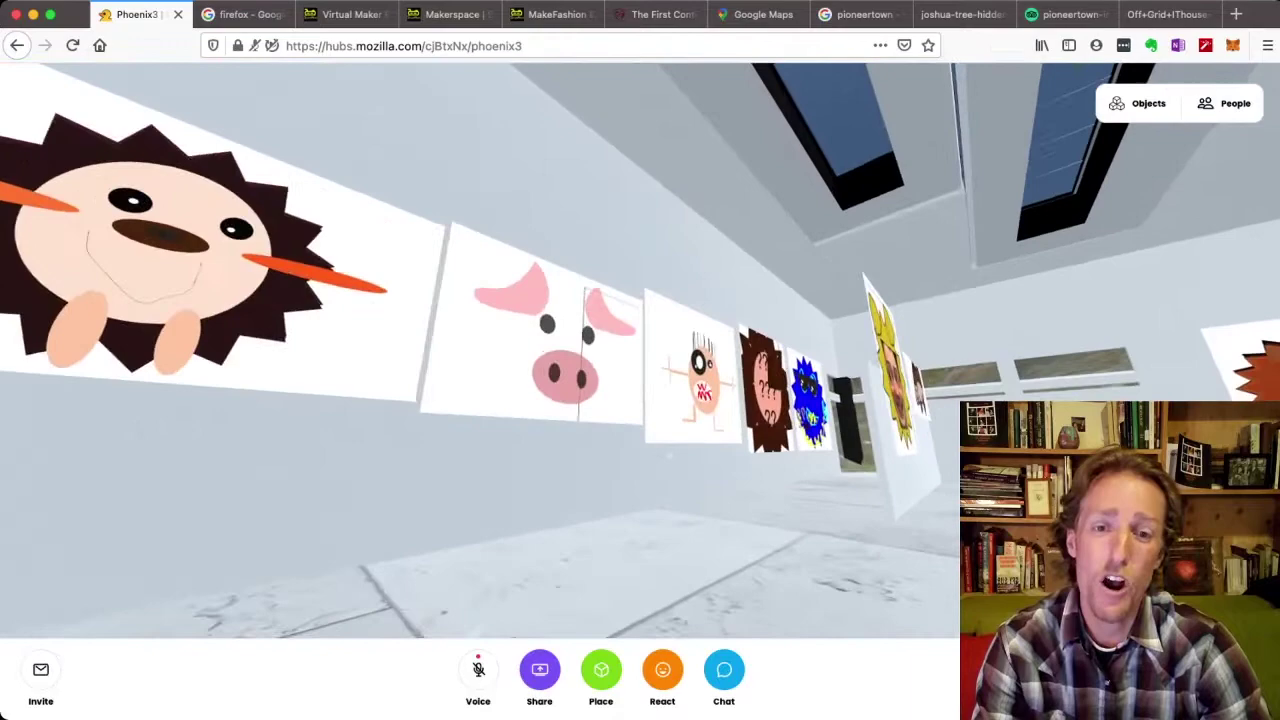
key("w")
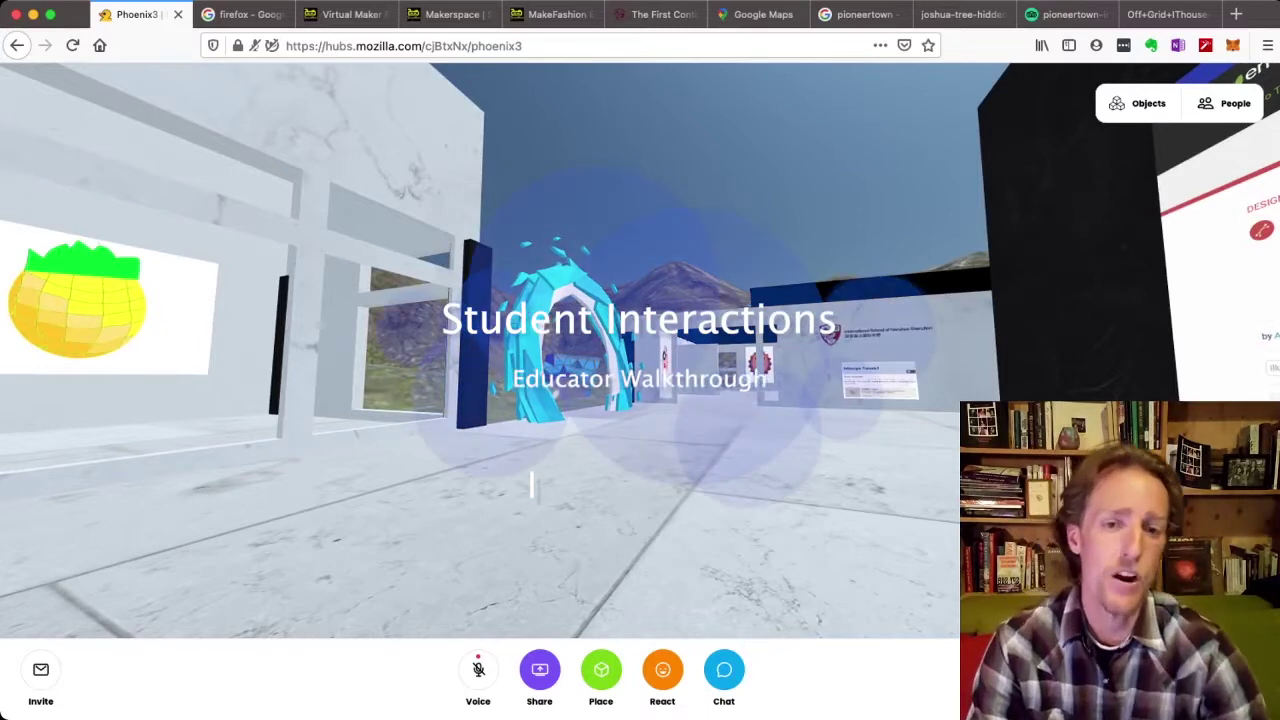
Cross the marble courtyard past the blue portal and enter the gallery building beside the Inkscape Tutorial board
key("Up")
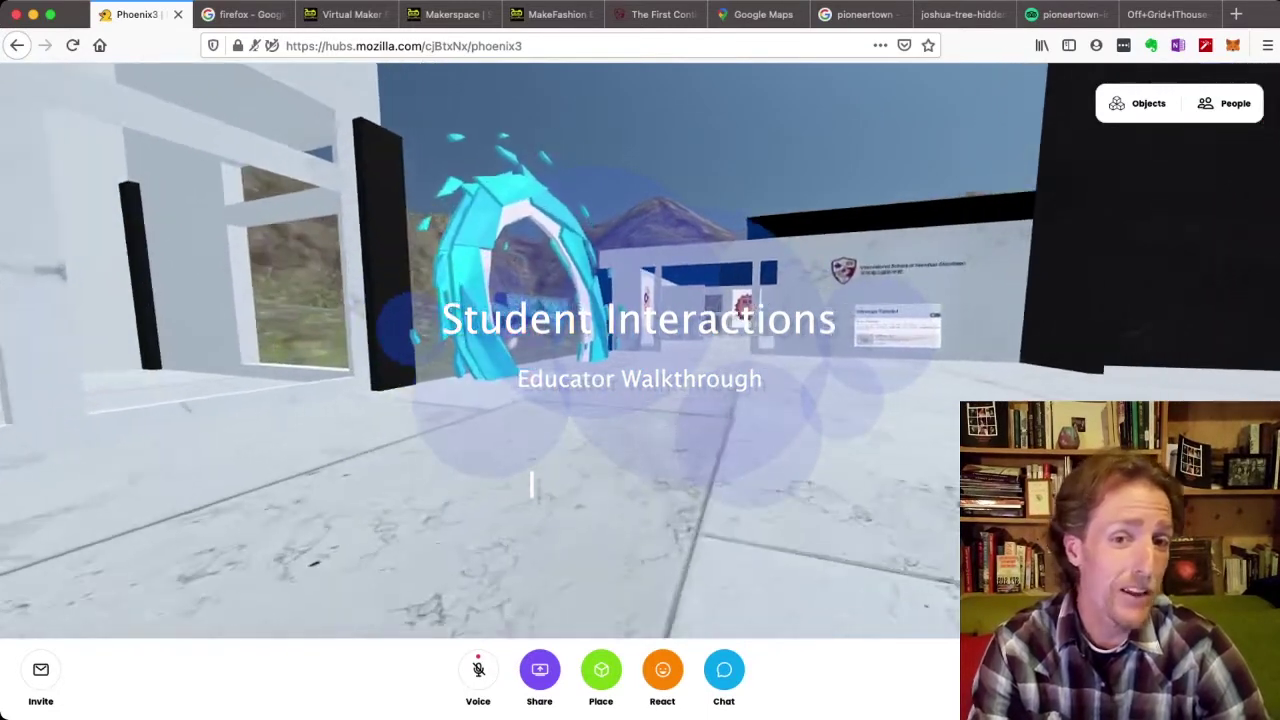
key("Up")
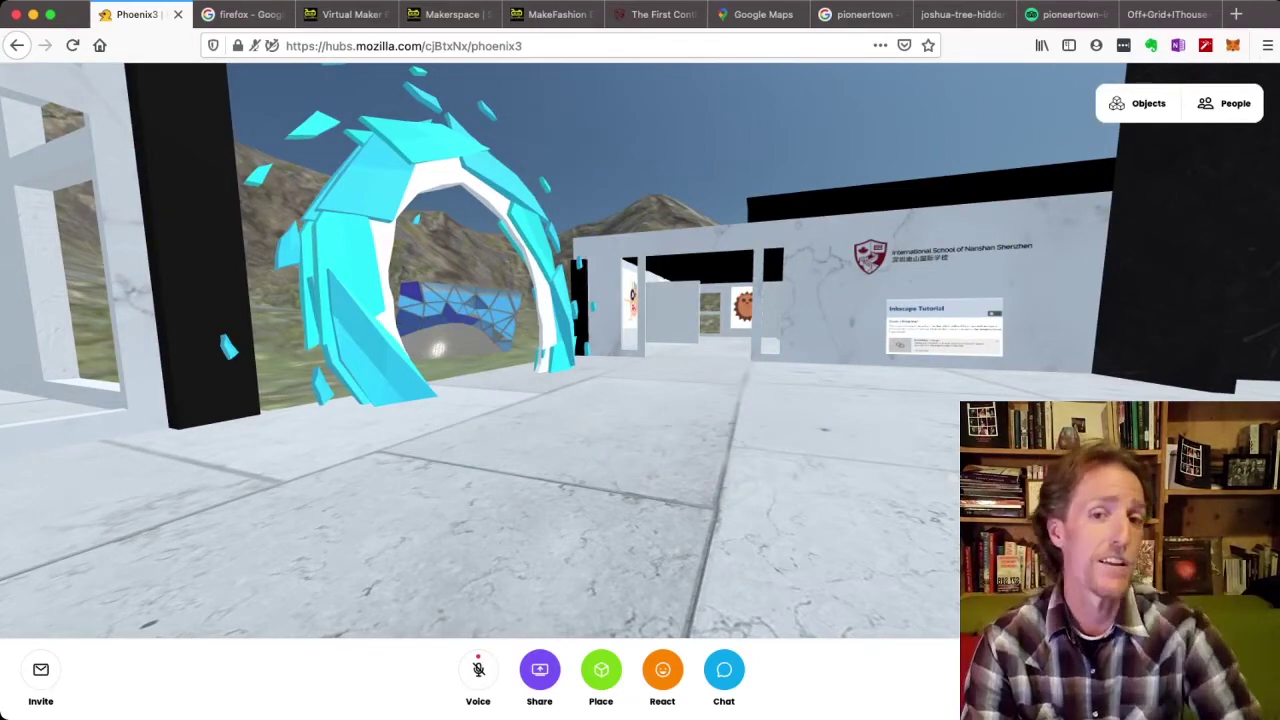
key("Up")
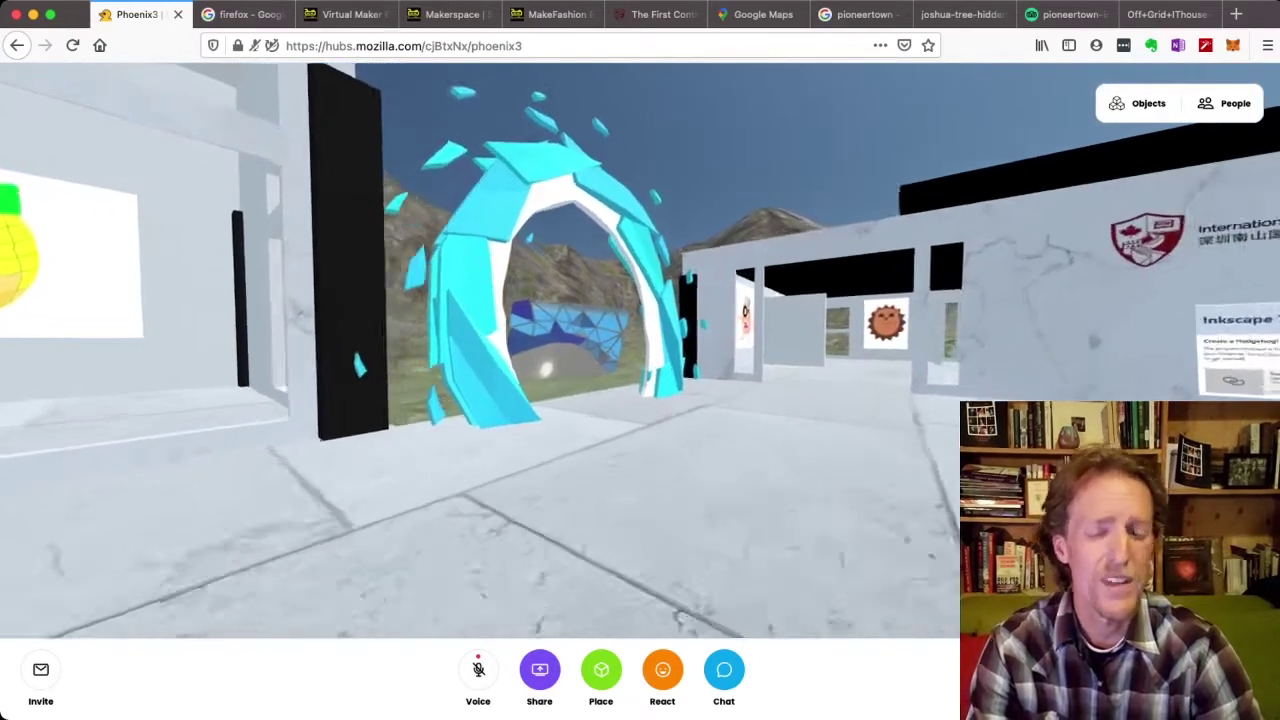
key("Up")
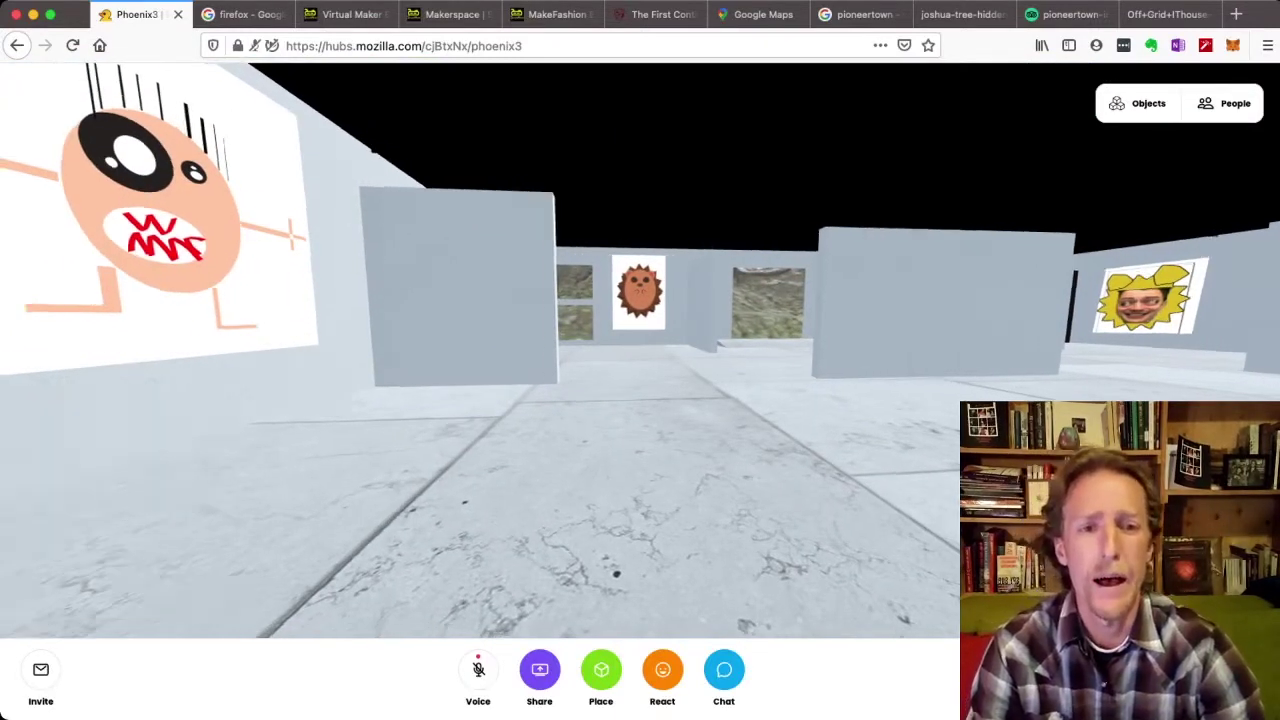
Walk through the white gallery past the partition walls and hedgehog pictures to the yellow face drawing
key("w")
key("w")
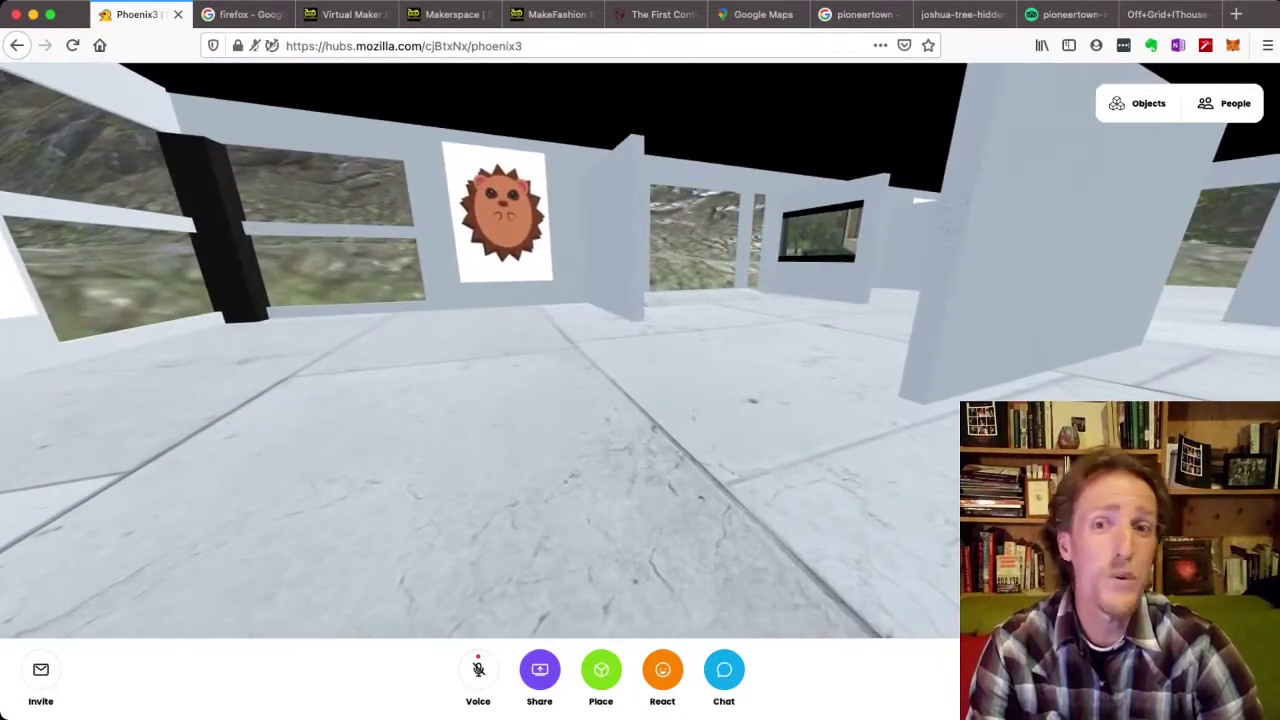
left_click_drag(562, 414, 728, 395)
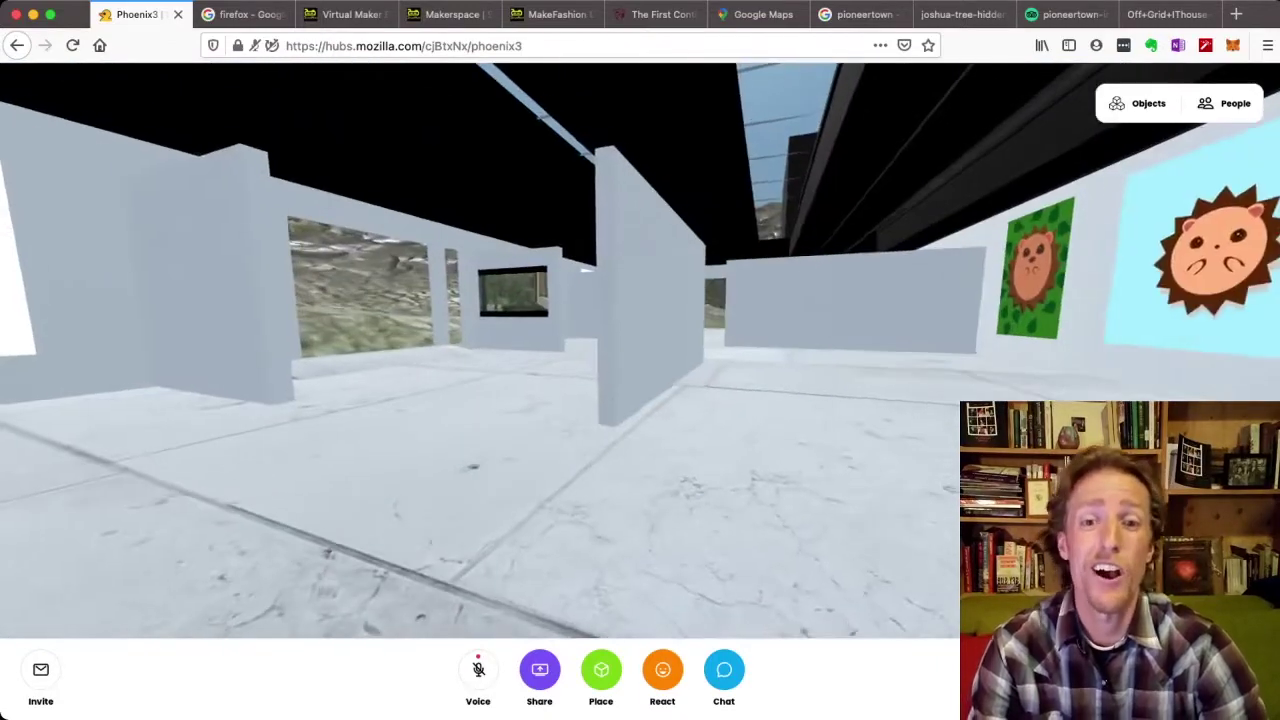
key("w")
key("w")
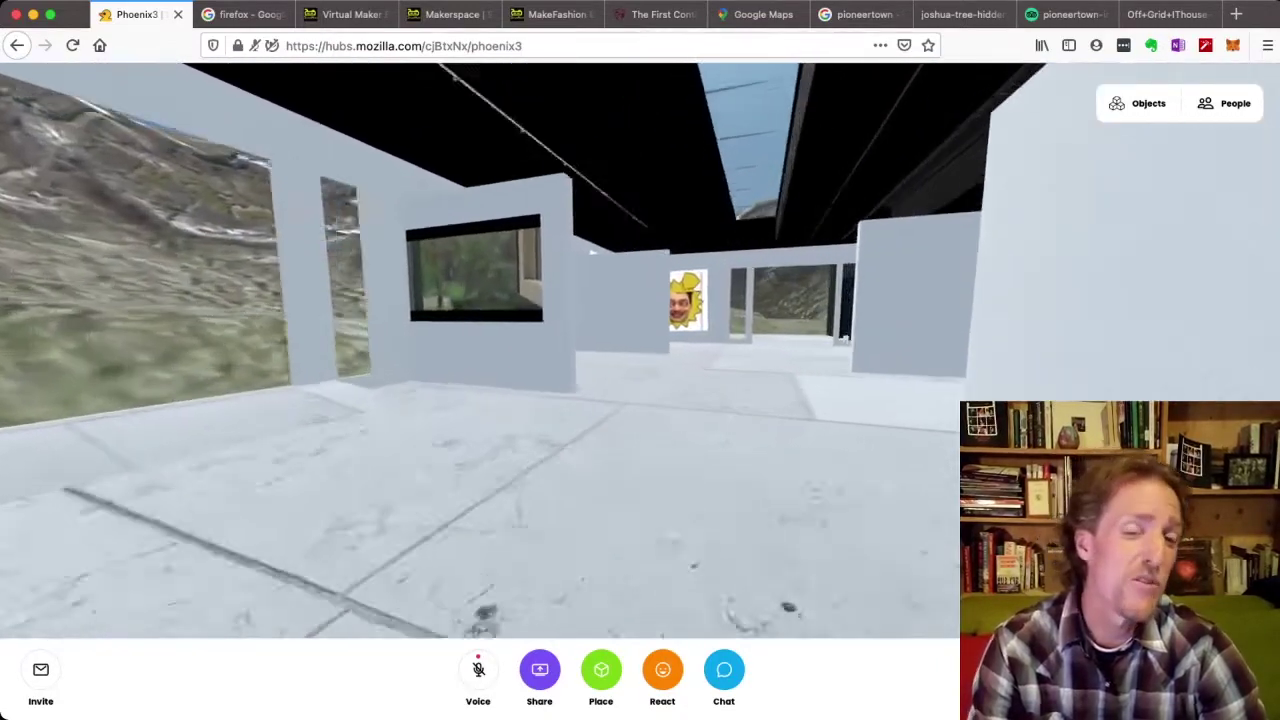
key("Right")
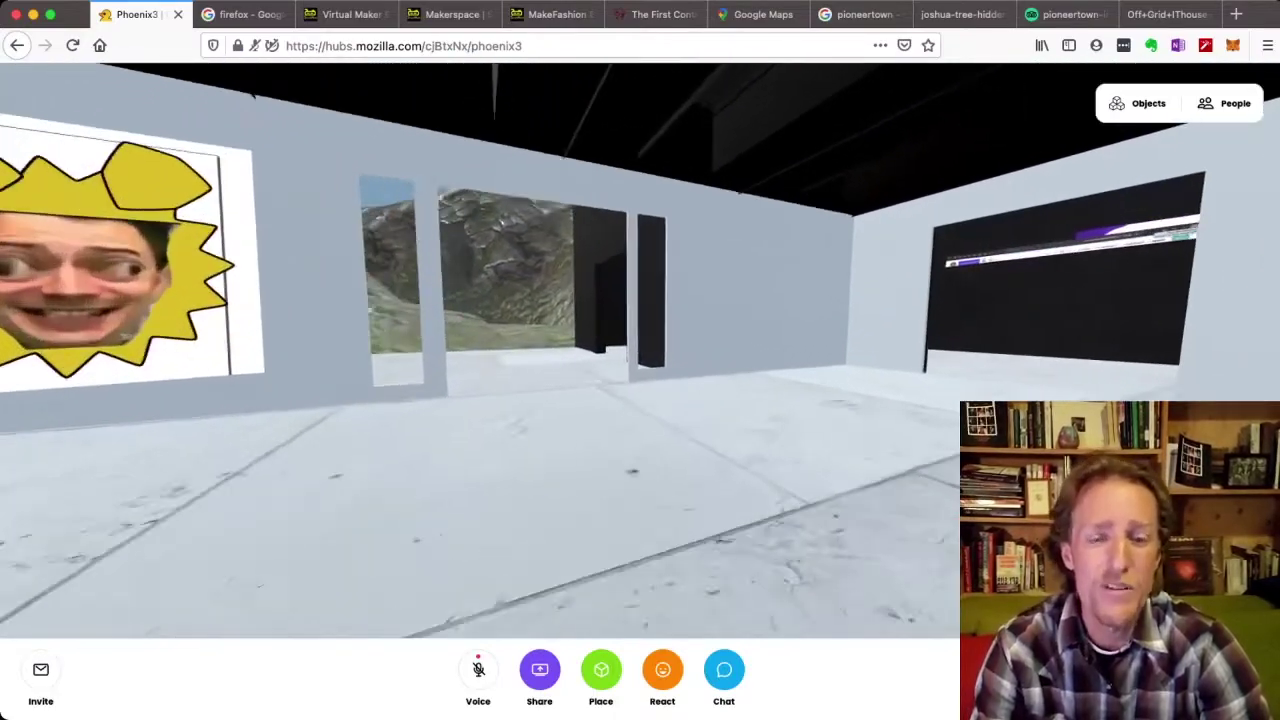
Continue into the black-walled hall and view the student-made teacher posters, including "Subject #7: PE"
key("Up")
key("w")
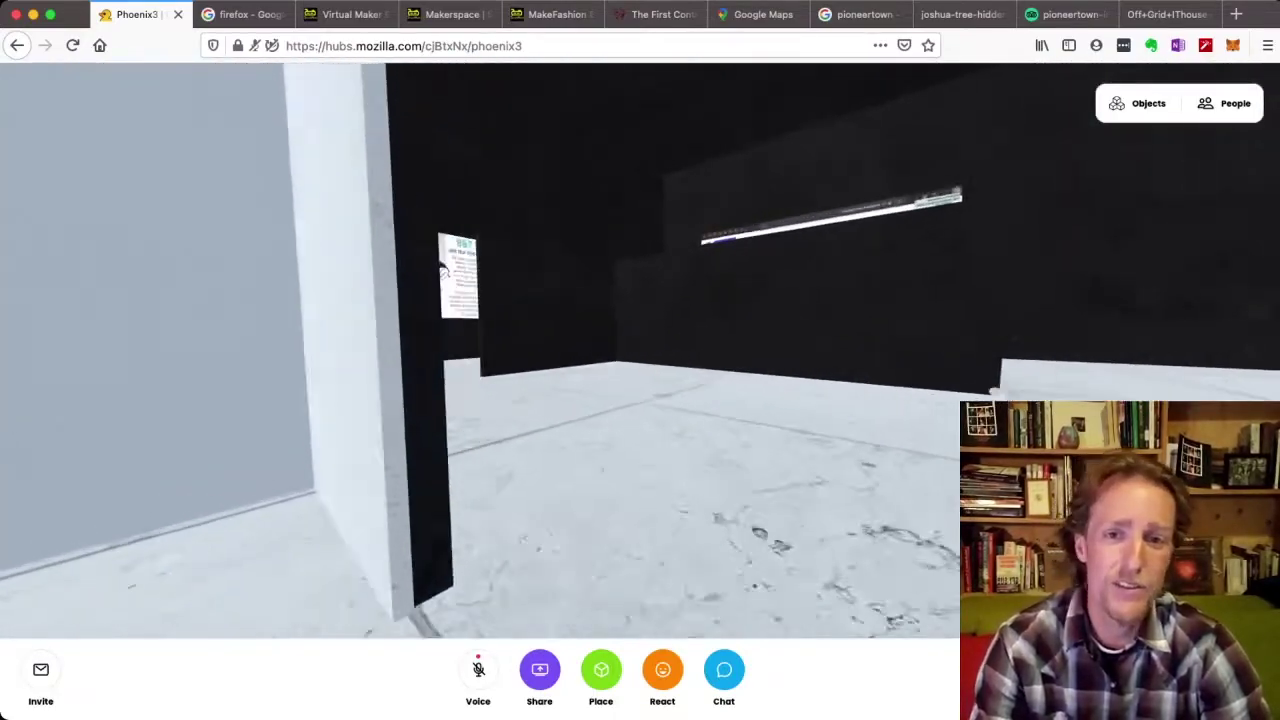
key("Right")
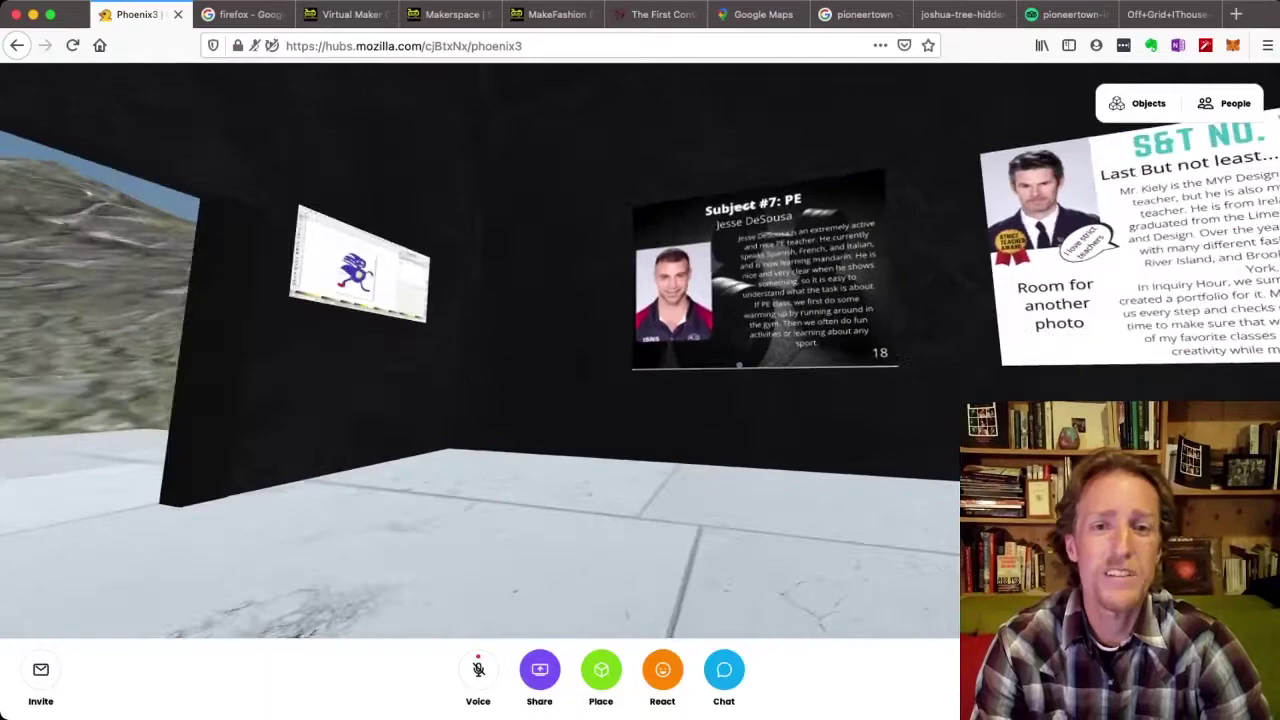
key("Up")
key("w")
left_click_drag(824, 345, 1026, 346)
key("Right")
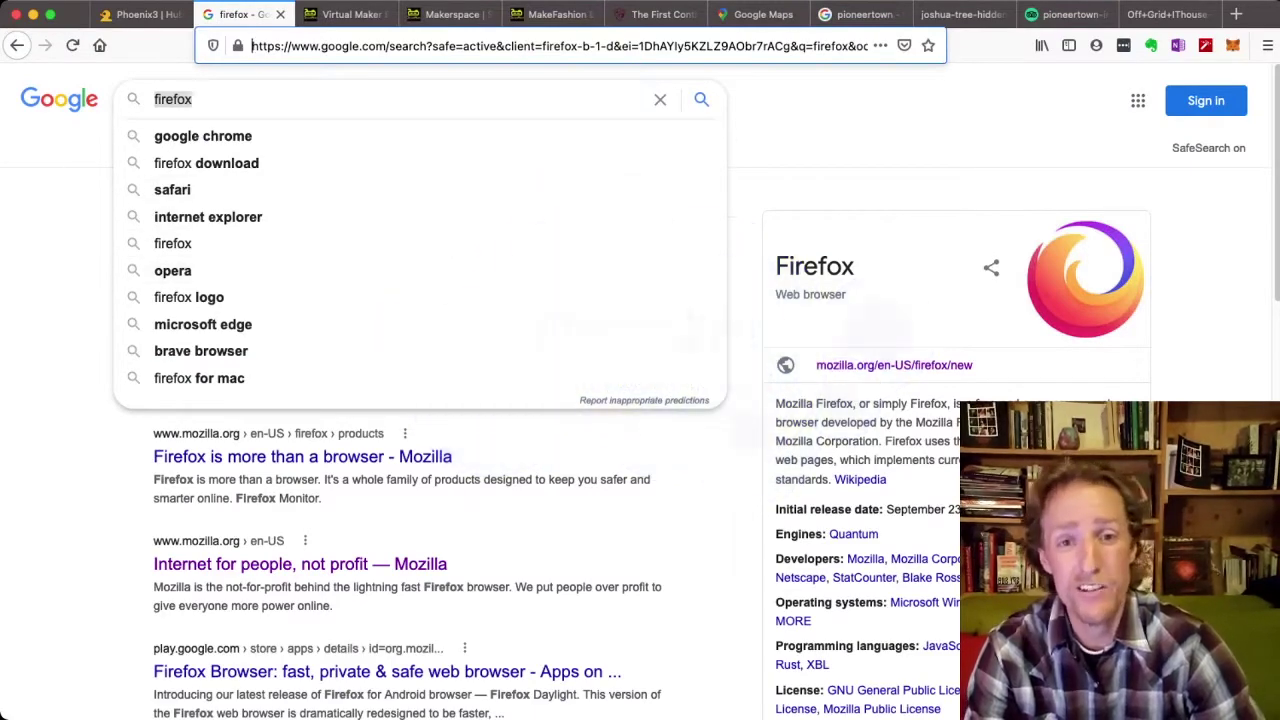
Show the Google results for firefox without the search suggestions, and return to the Phoenix3 room
left_click(850, 145)
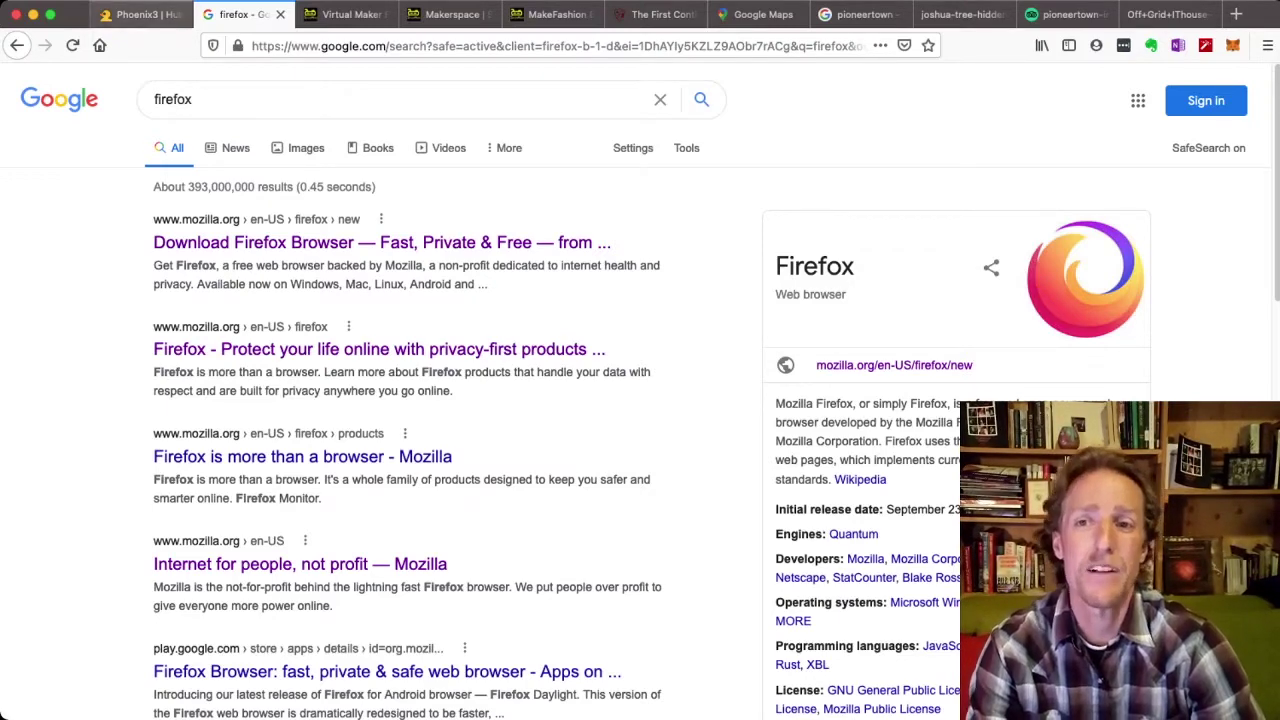
key("ctrl+shift+Tab")
Walk through the black-walled hall to the large board showing poster and flyer design templates
left_click_drag(662, 445, 560, 350)
key("w")
key("w")
key("s")
key("w")
key("w")
key("w")
left_click_drag(878, 358, 93, 420)
key("s")
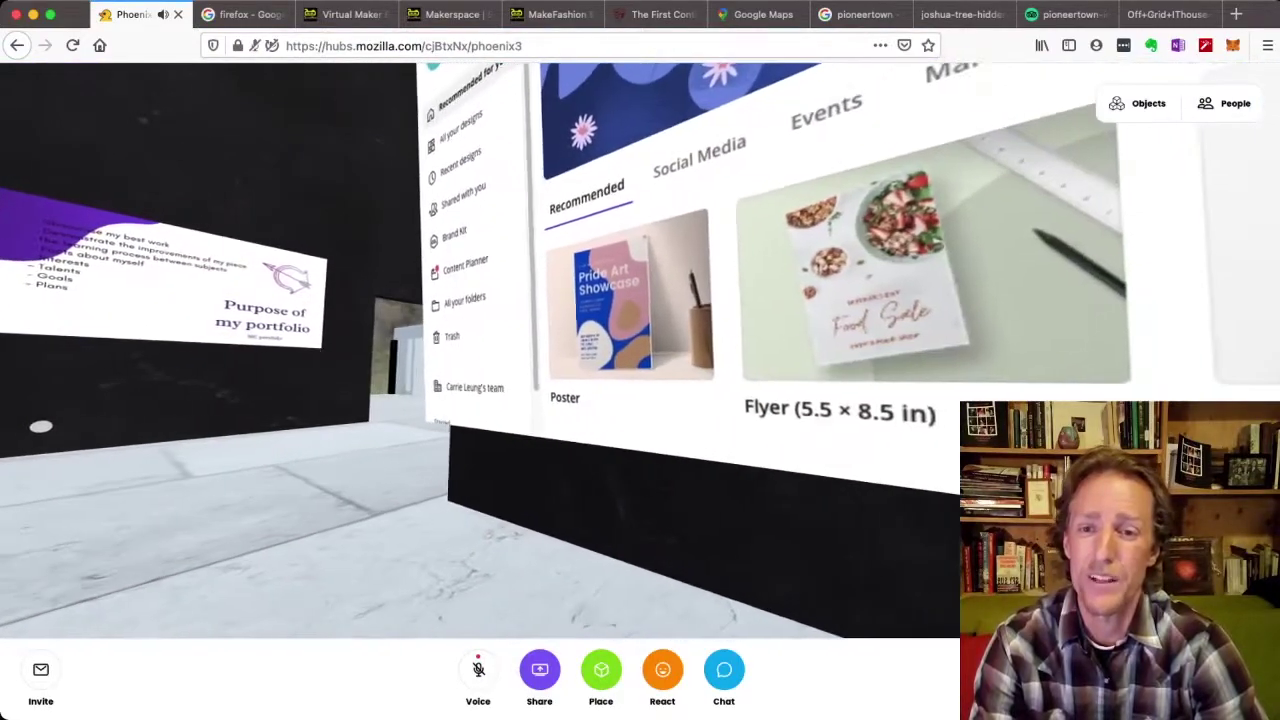
Pass behind the design-template board and look towards the doorways leading to the courtyard and the white gallery
key("s")
left_click_drag(450, 290, 232, 273)
key("w")
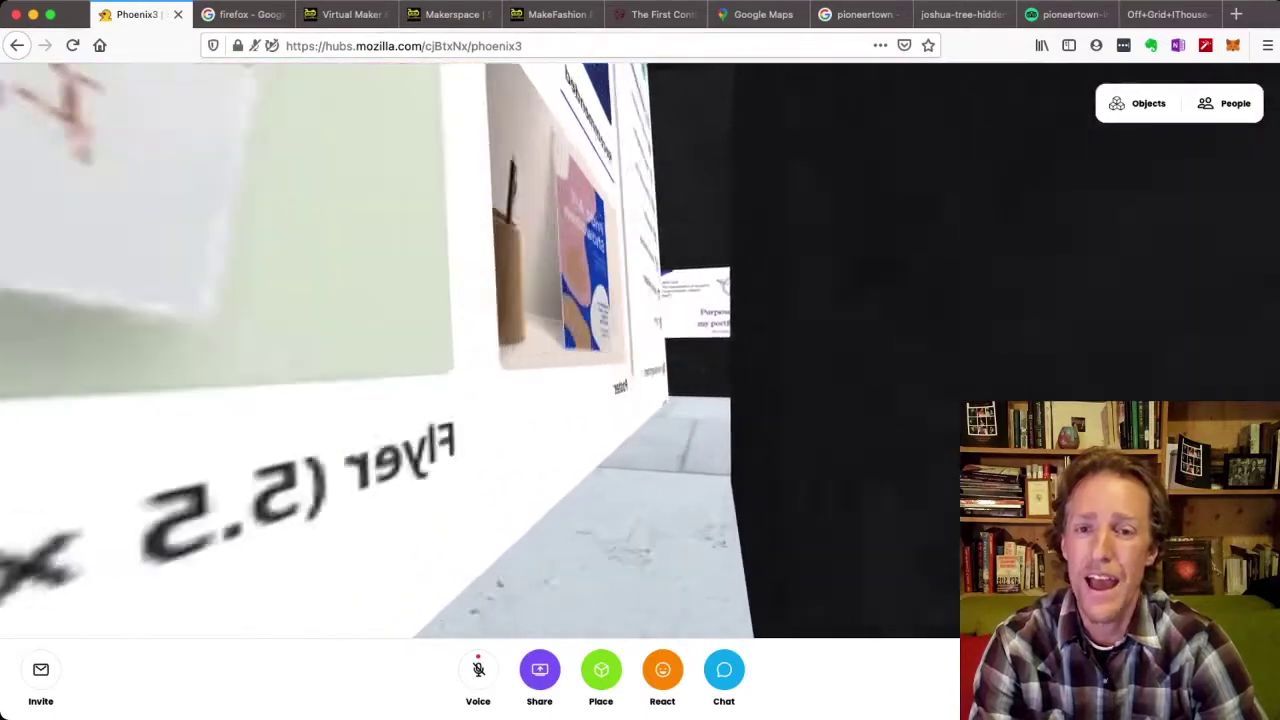
key("w")
left_click_drag(450, 330, 860, 335)
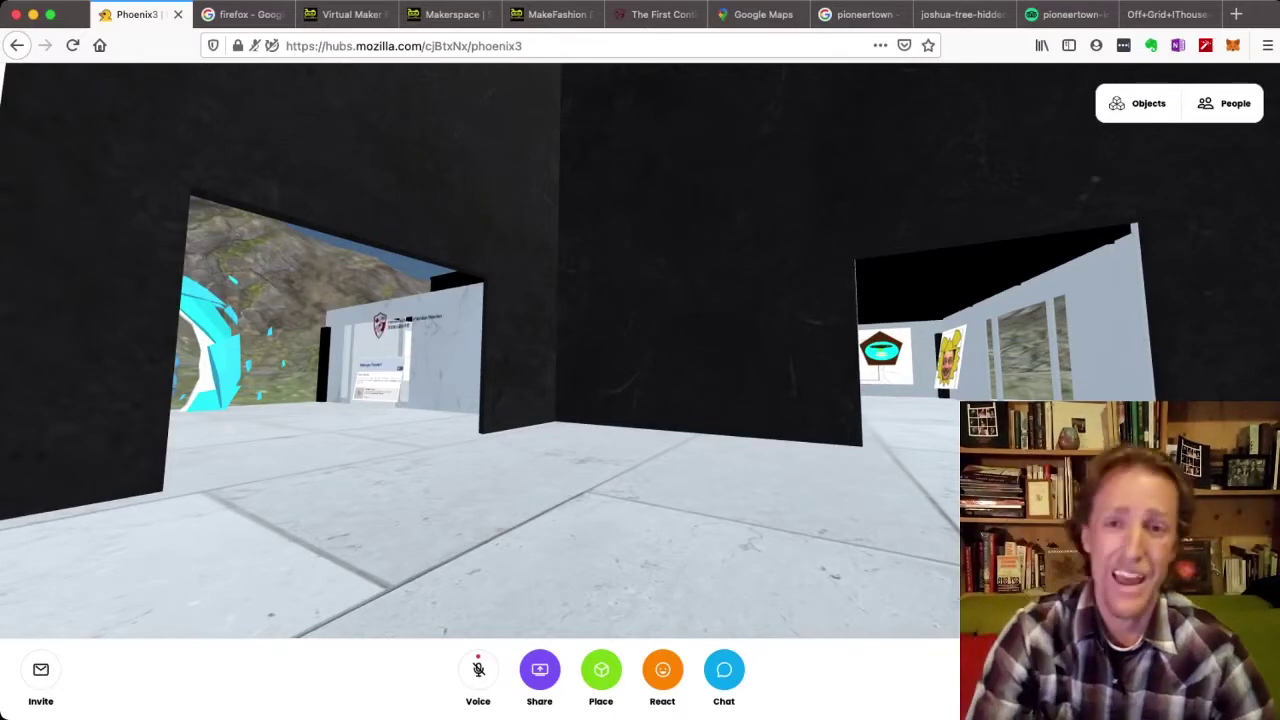
left_click_drag(708, 312, 758, 323)
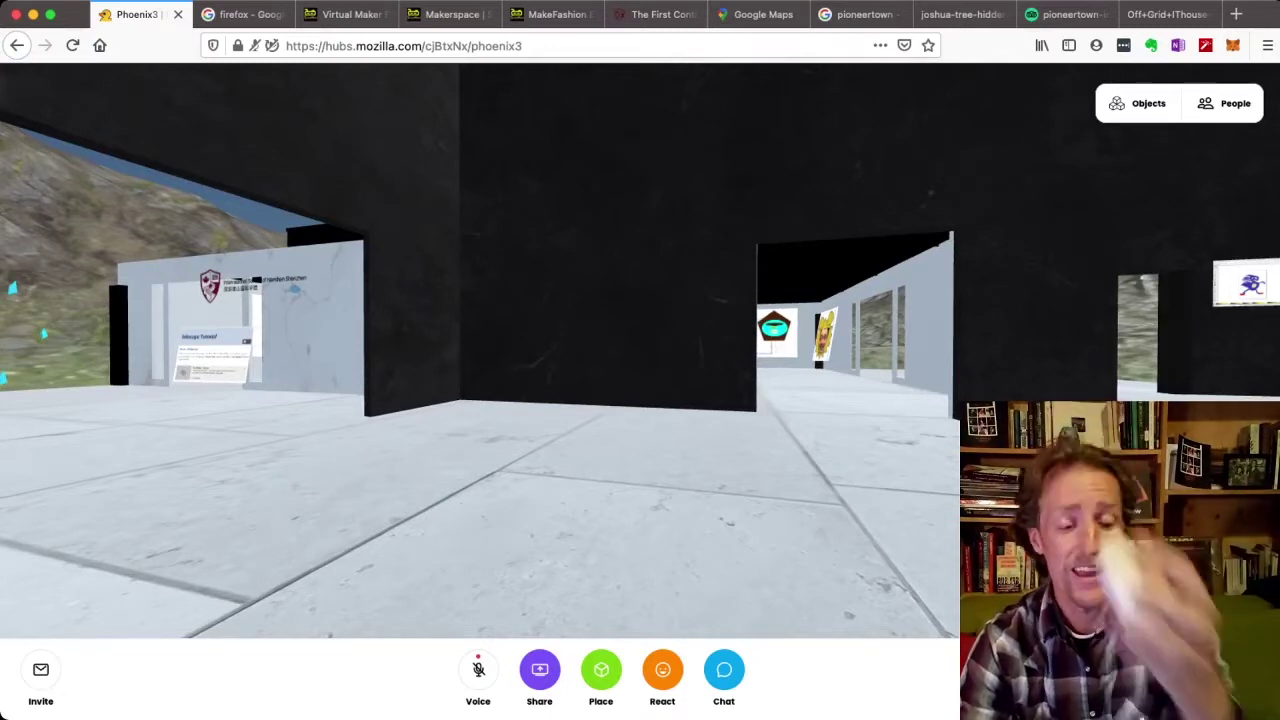
Move around the black-walled hall and turn on fly mode facing the teacher posters
middle_click(282, 279)
left_click_drag(282, 279, 400, 320)
middle_click_drag(400, 320, 588, 326)
left_click_drag(588, 326, 688, 285)
key("w")
key("w")
key("a")
key("w")
key("w")
key("s")
key("w")
key("w")
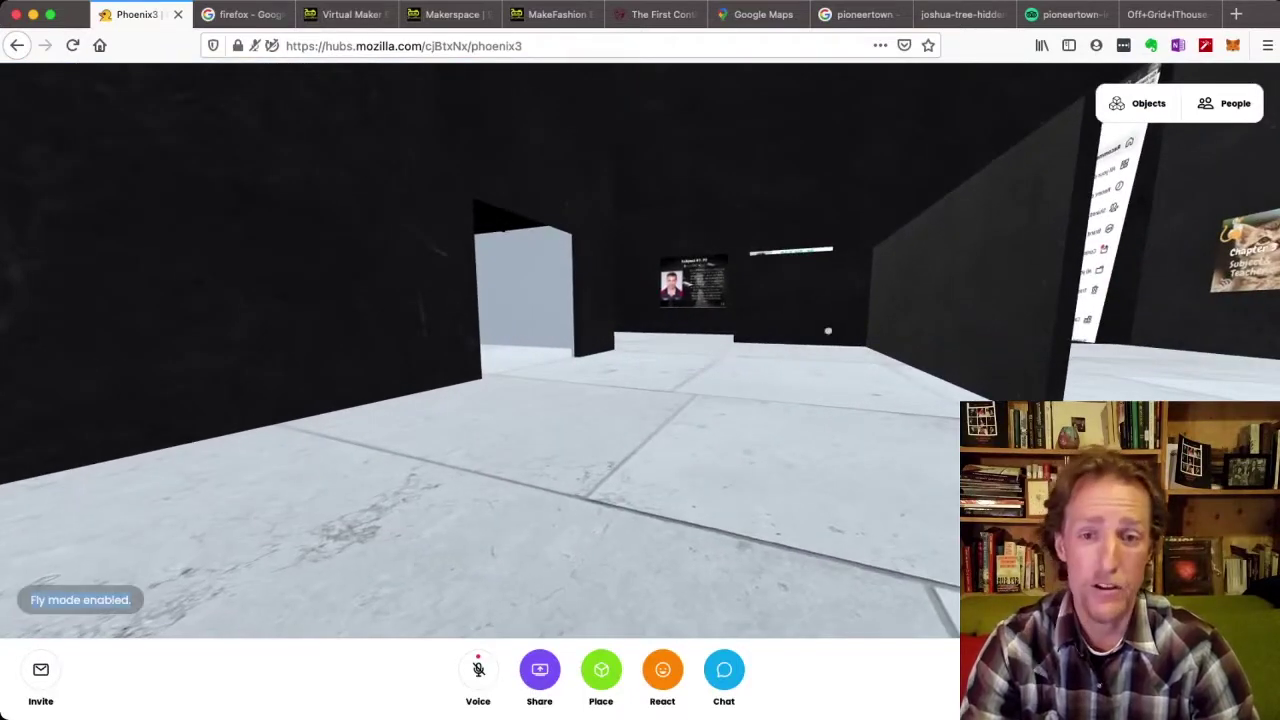
Fly up over the building to view its roof and surroundings, and come back inside beside the "Purpose of my portfolio" board
left_click_drag(828, 331, 843, 342)
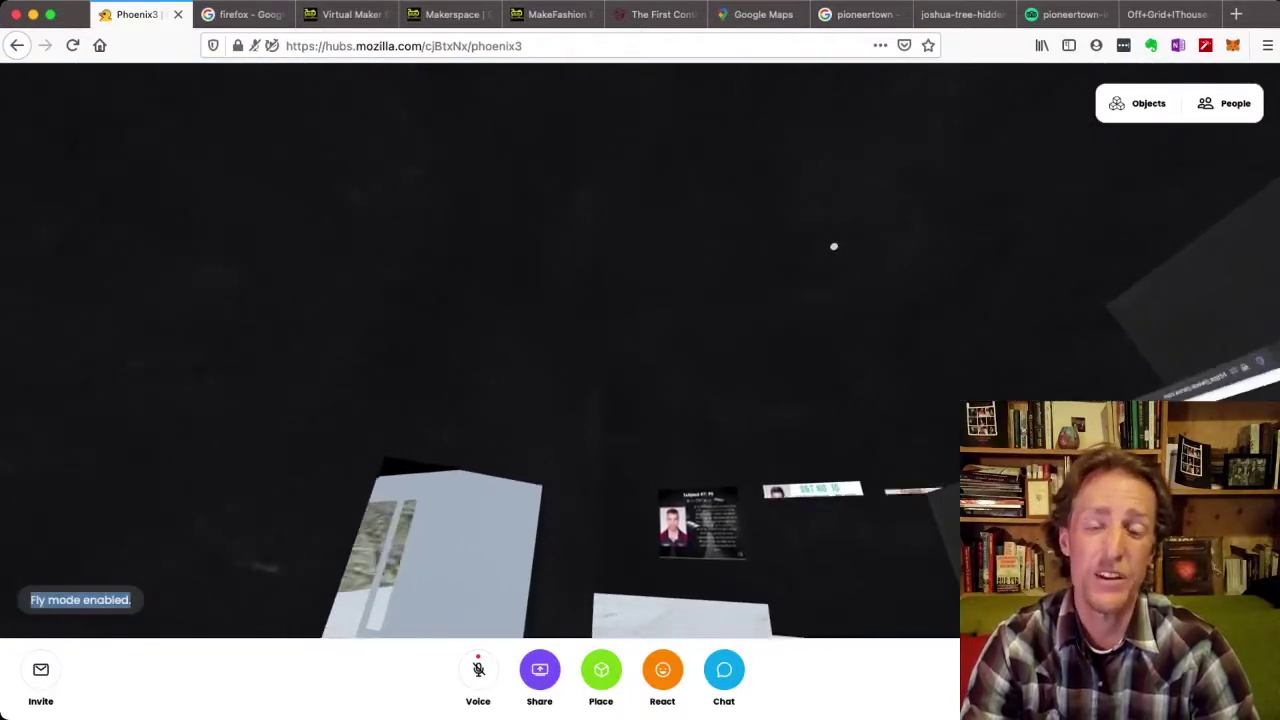
key("w")
left_click_drag(697, 262, 26, 380)
key("s")
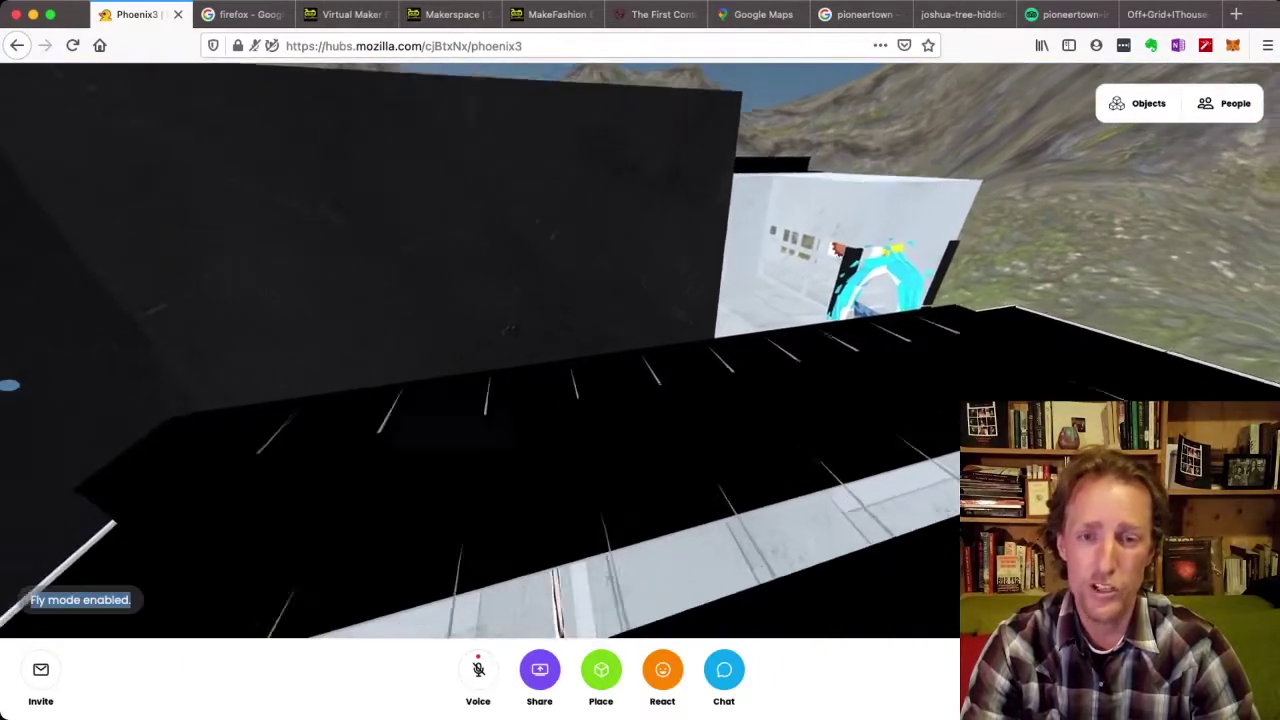
left_click_drag(54, 375, 242, 328)
key("a")
key("w")
key("w")
key("w")
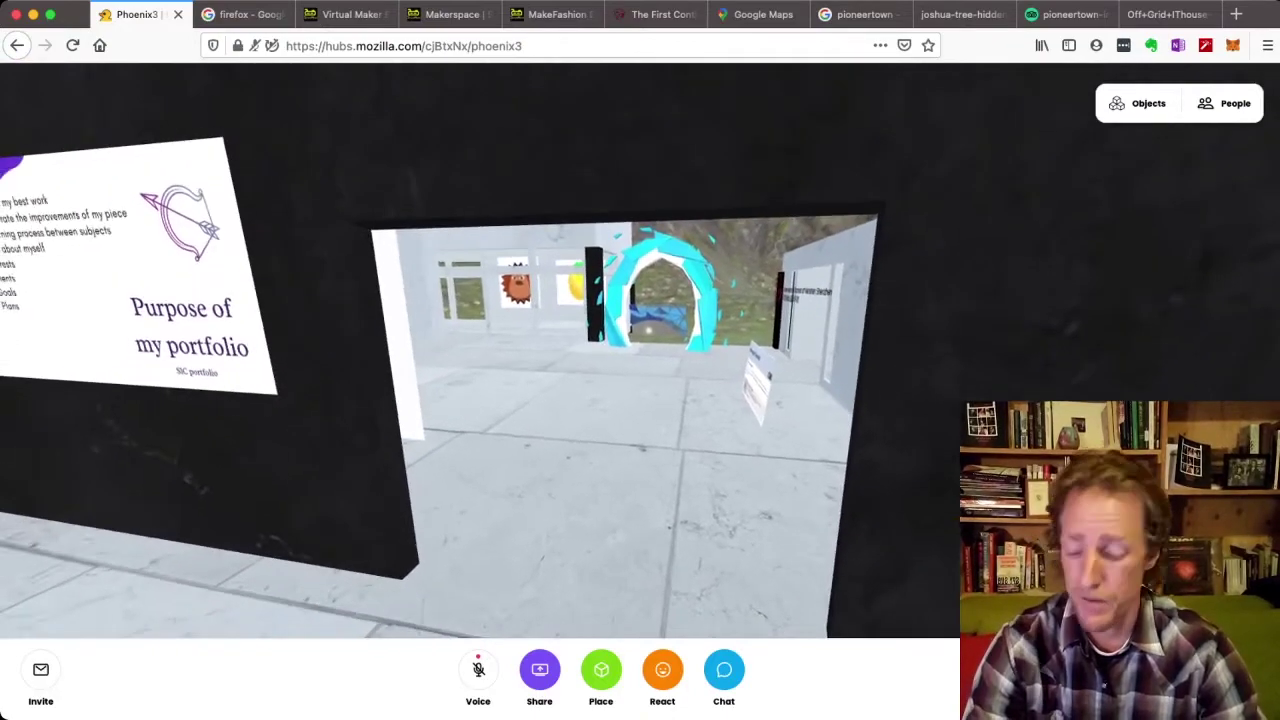
Turn off fly mode and walk out through the doorway into the courtyard facing the blue portal
key("g")
key("w")
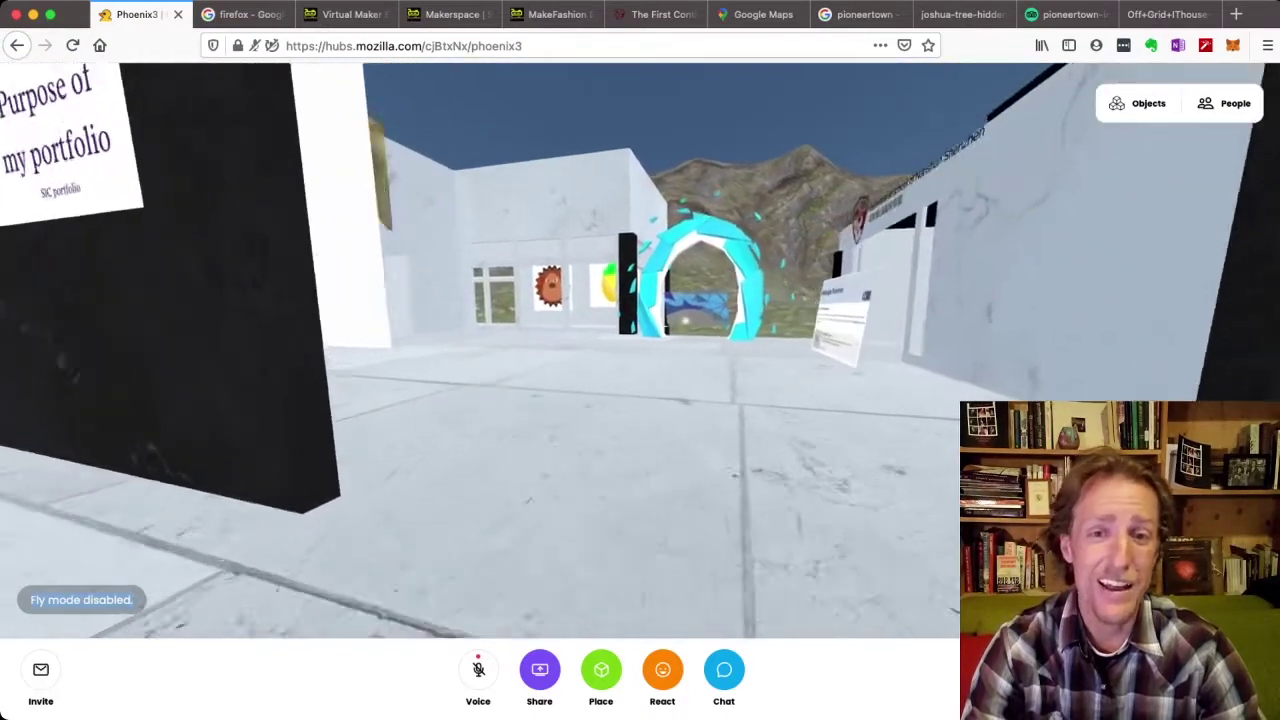
key("w")
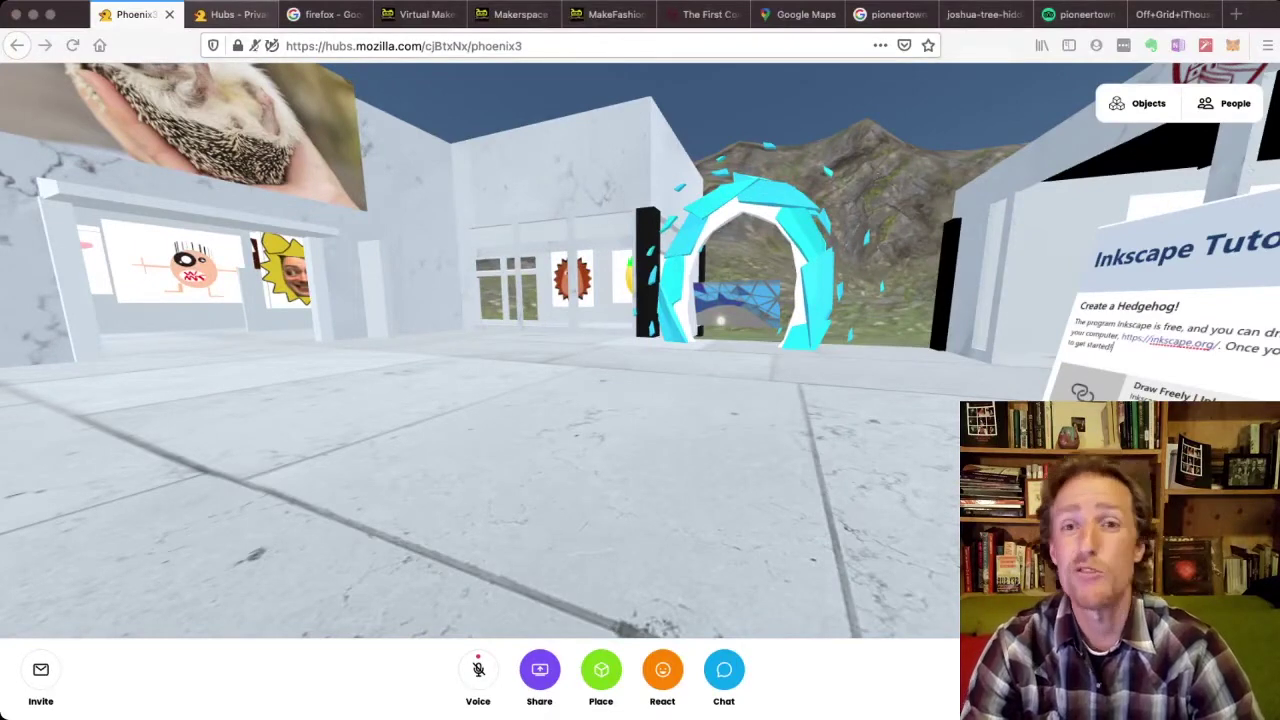
Switch to the Hubs home page, highlight its web address, and open the sign-in page
left_click(230, 14)
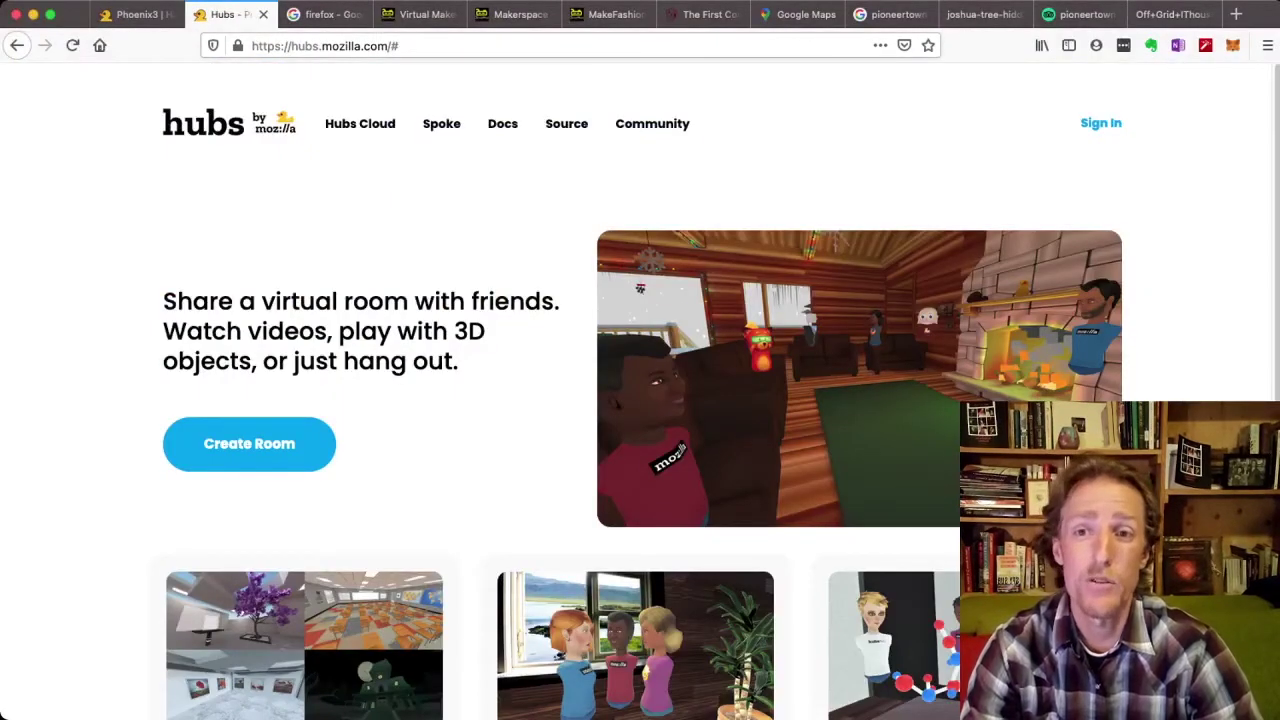
key("super+l")
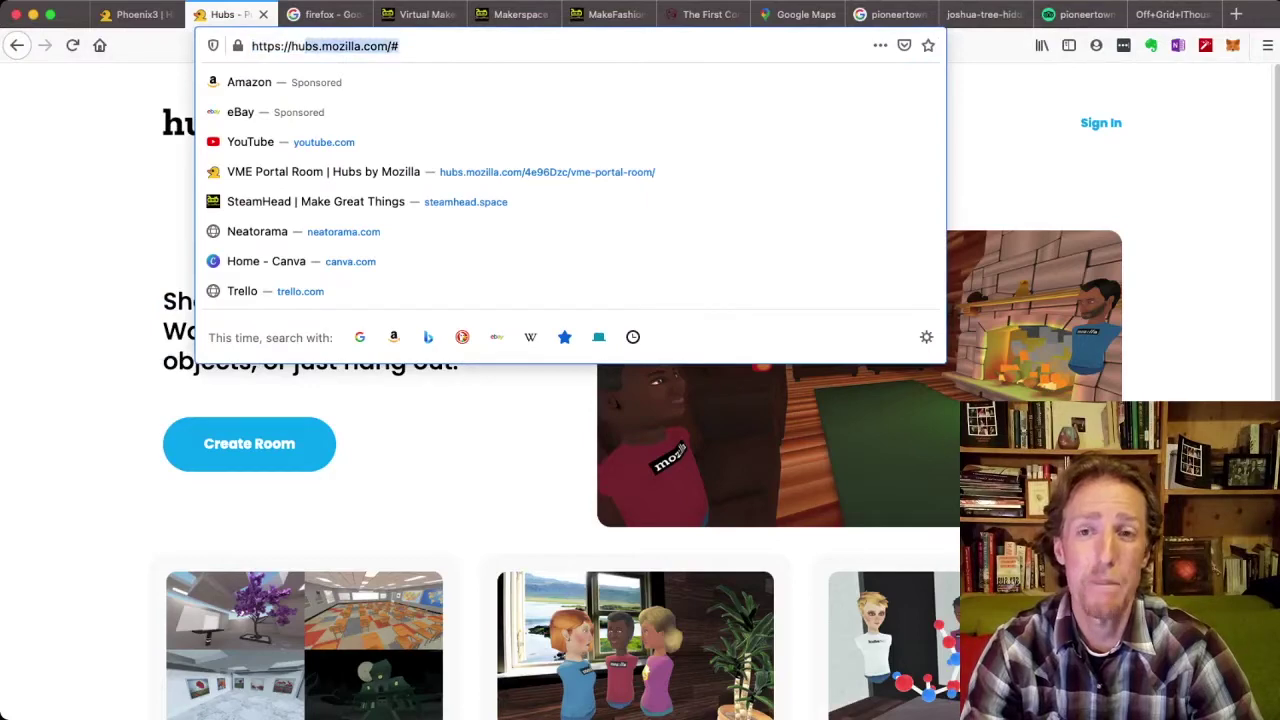
key("Escape")
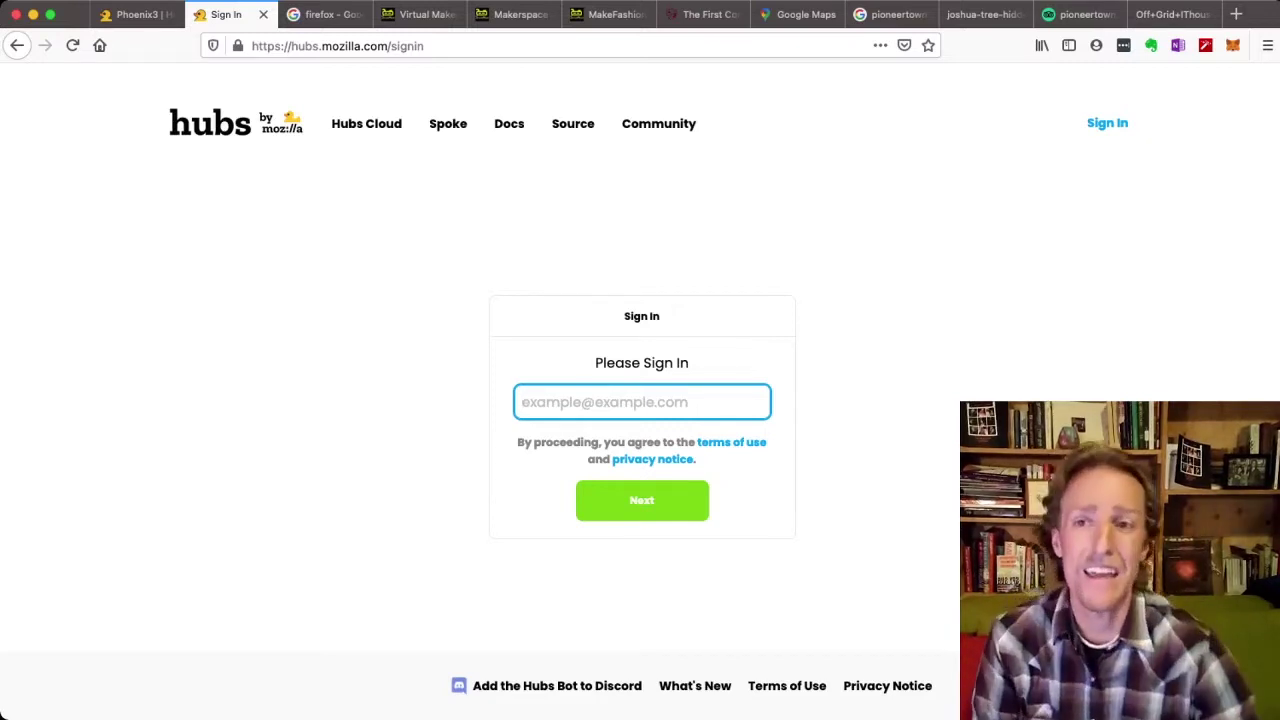
Return to the Phoenix3 room and walk into the white gallery up to the pig drawing
left_click(137, 14)
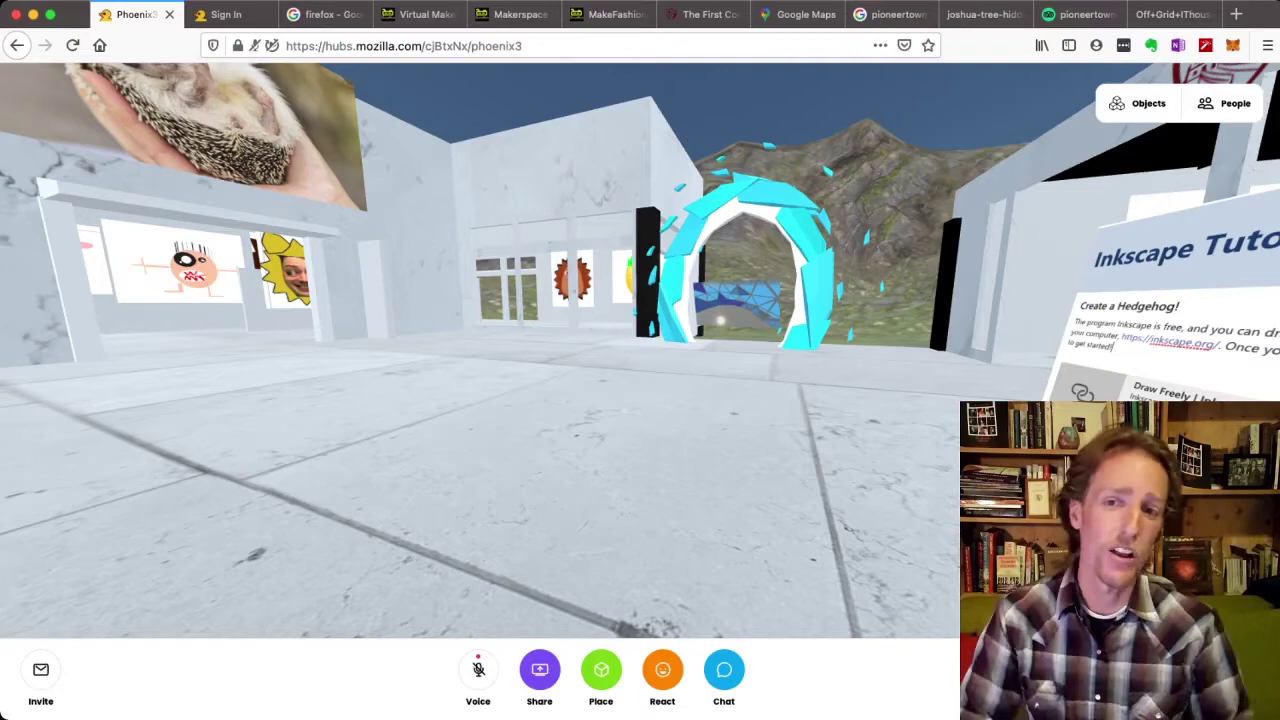
left_click_drag(958, 323, 705, 306)
key("w")
key("w")
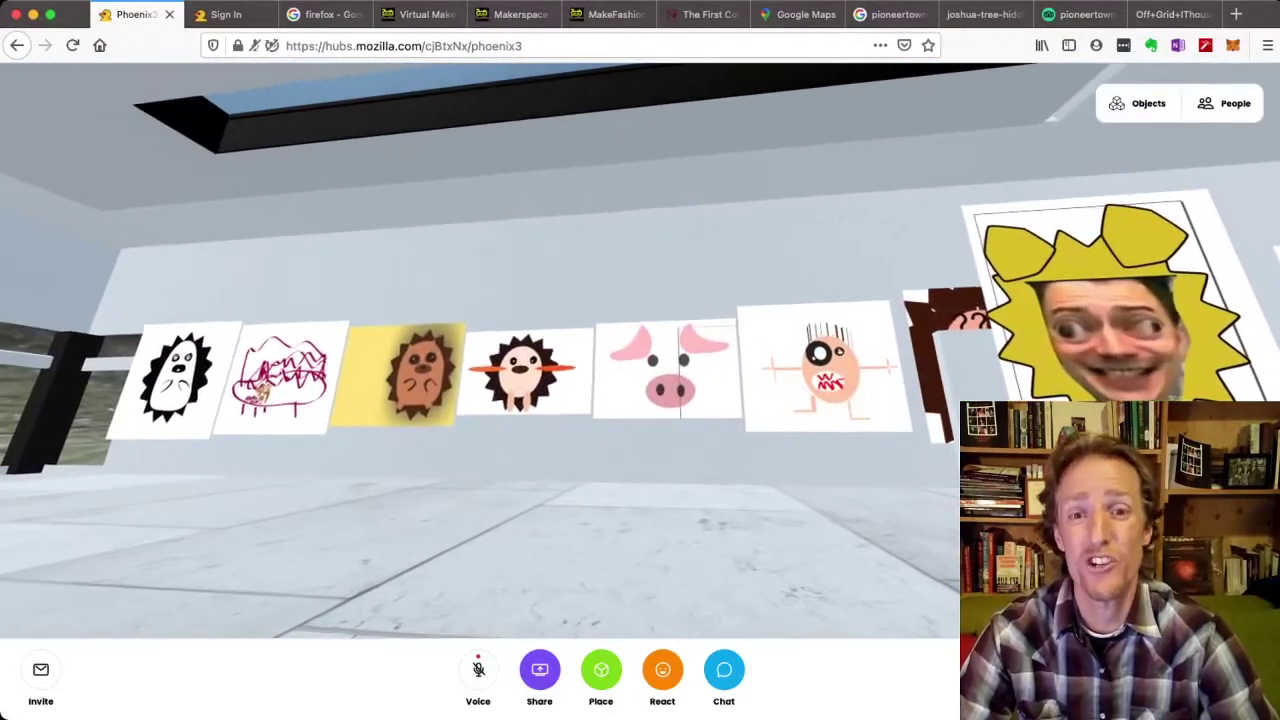
key("w")
key("w")
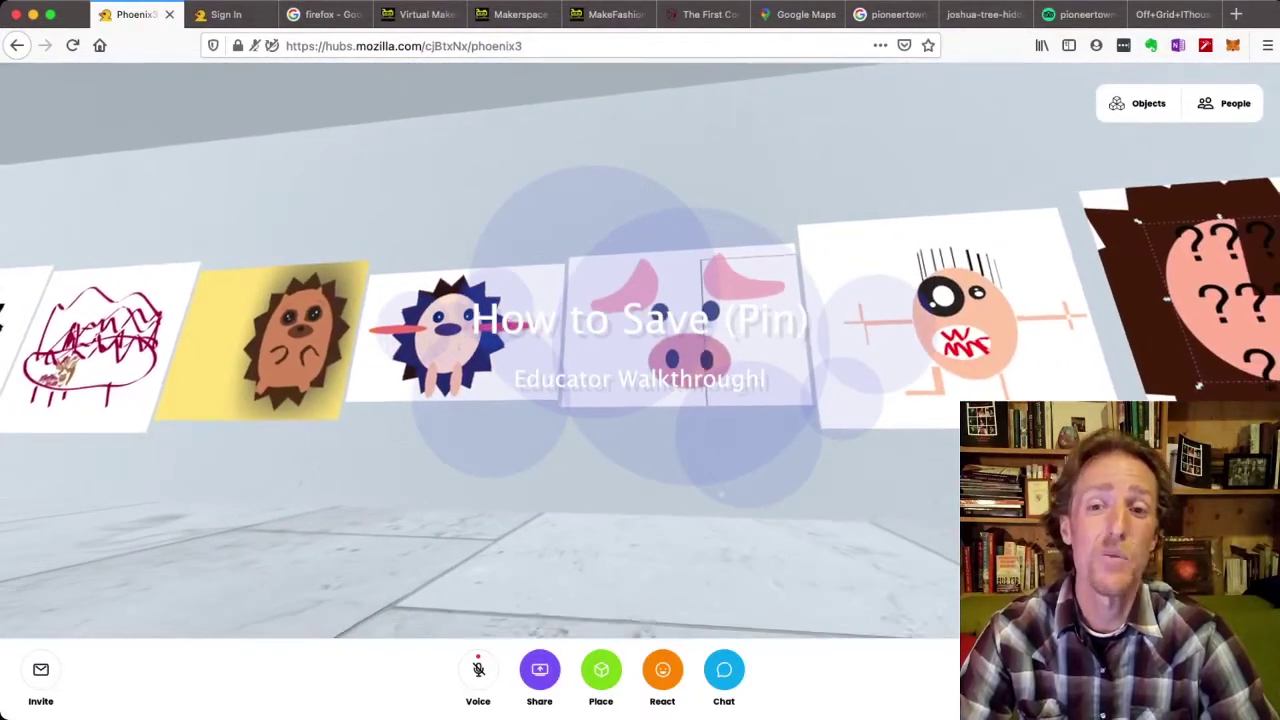
left_click_drag(694, 475, 714, 471)
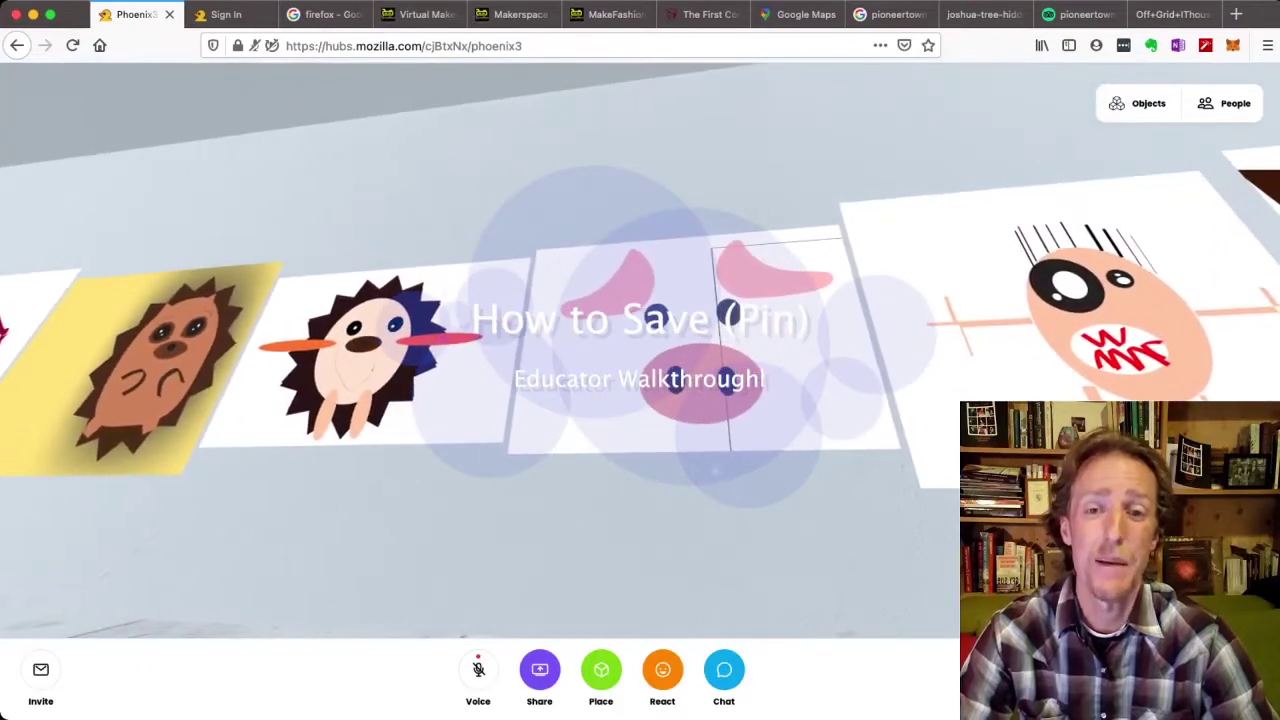
Bring up the pig drawing's object menu, unpin the drawing and pin it again
key("space")
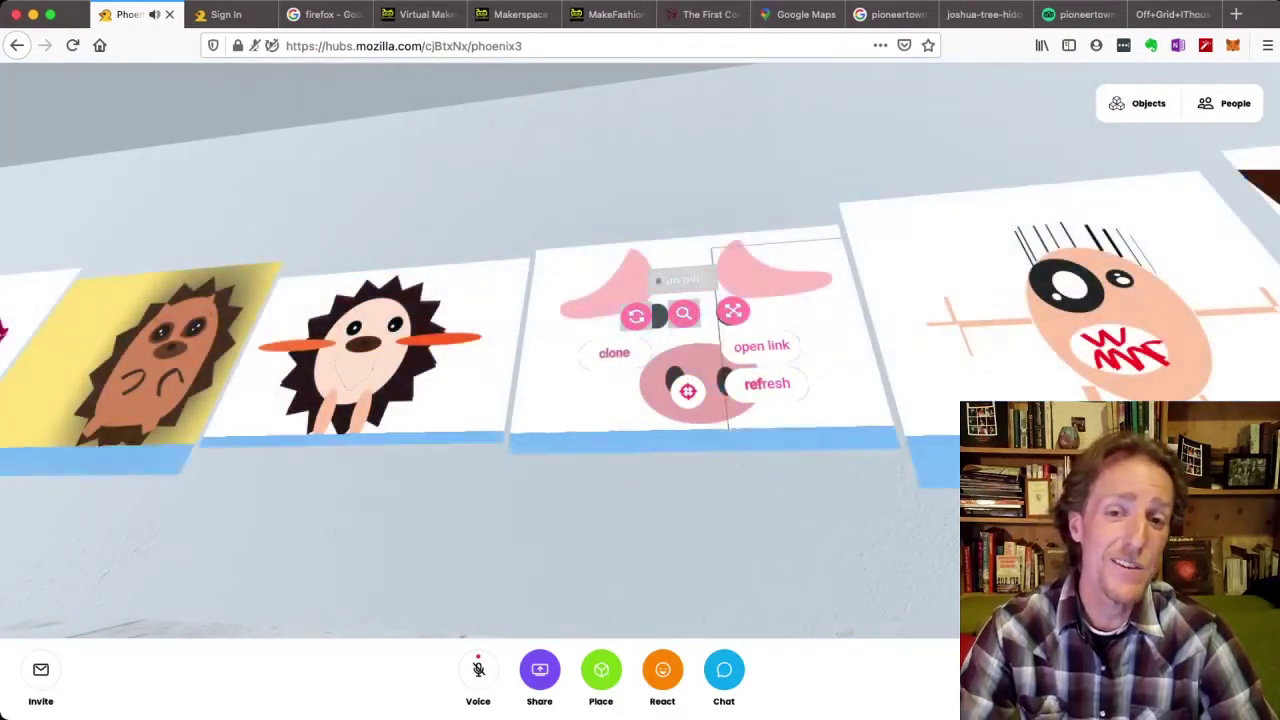
mouse_move(687, 393)
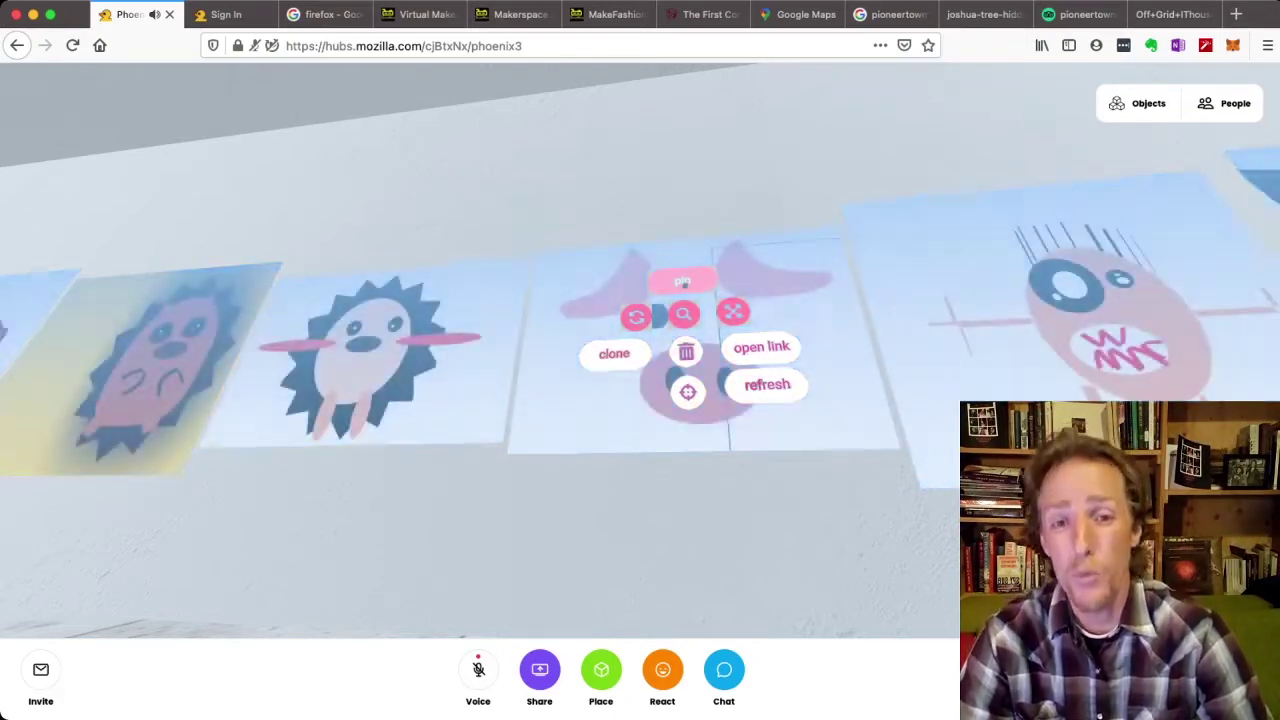
key("space")
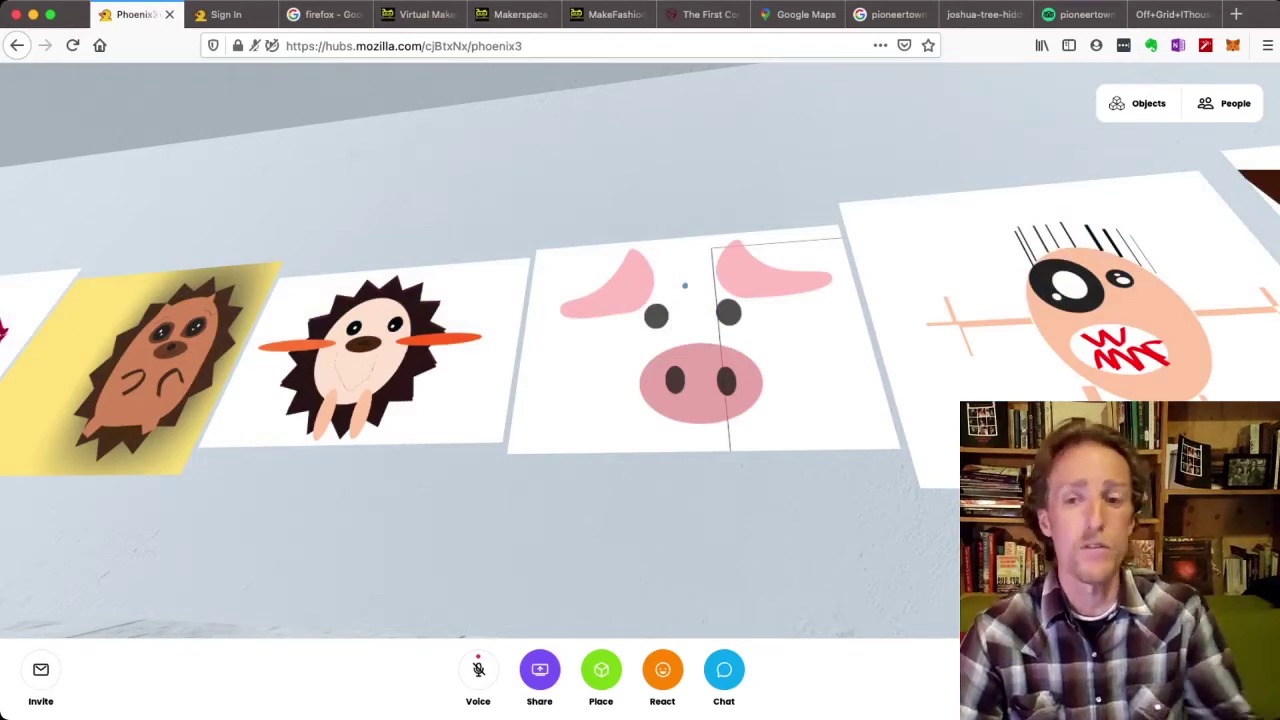
mouse_move(684, 285)
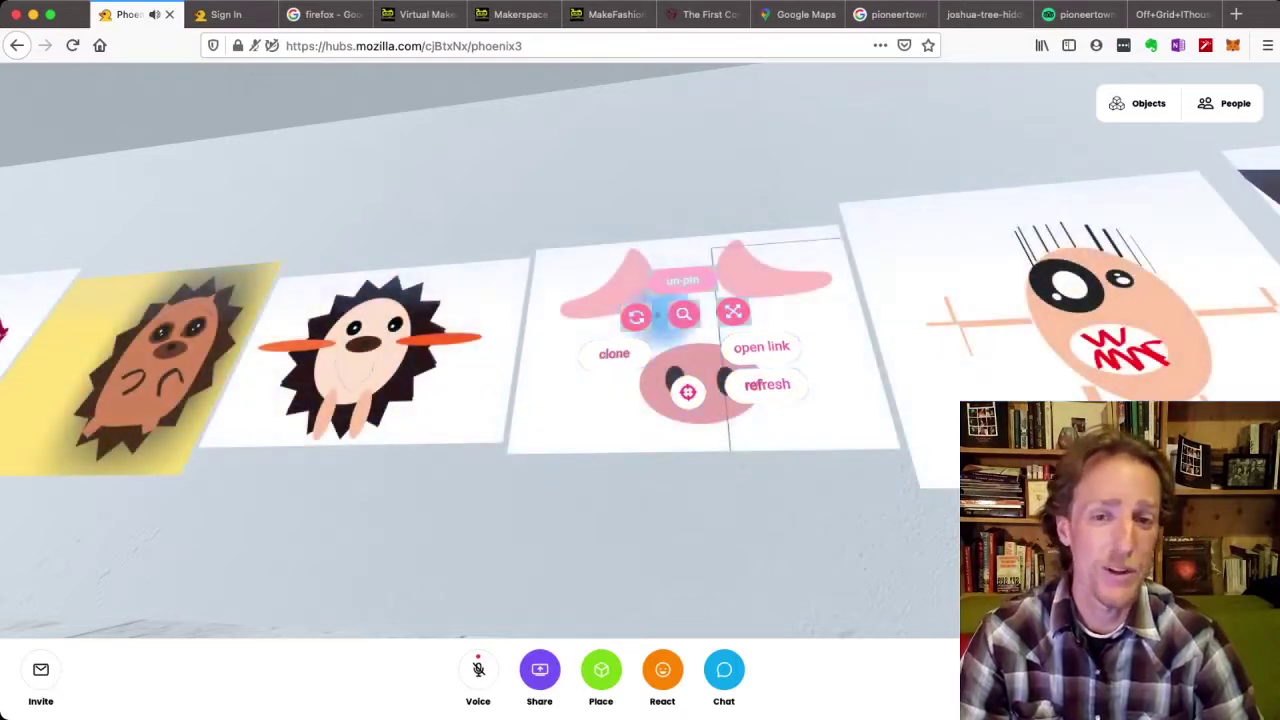
Rotate the pig drawing around to its reverse side and step back from the wall
left_click_drag(634, 315, 698, 335)
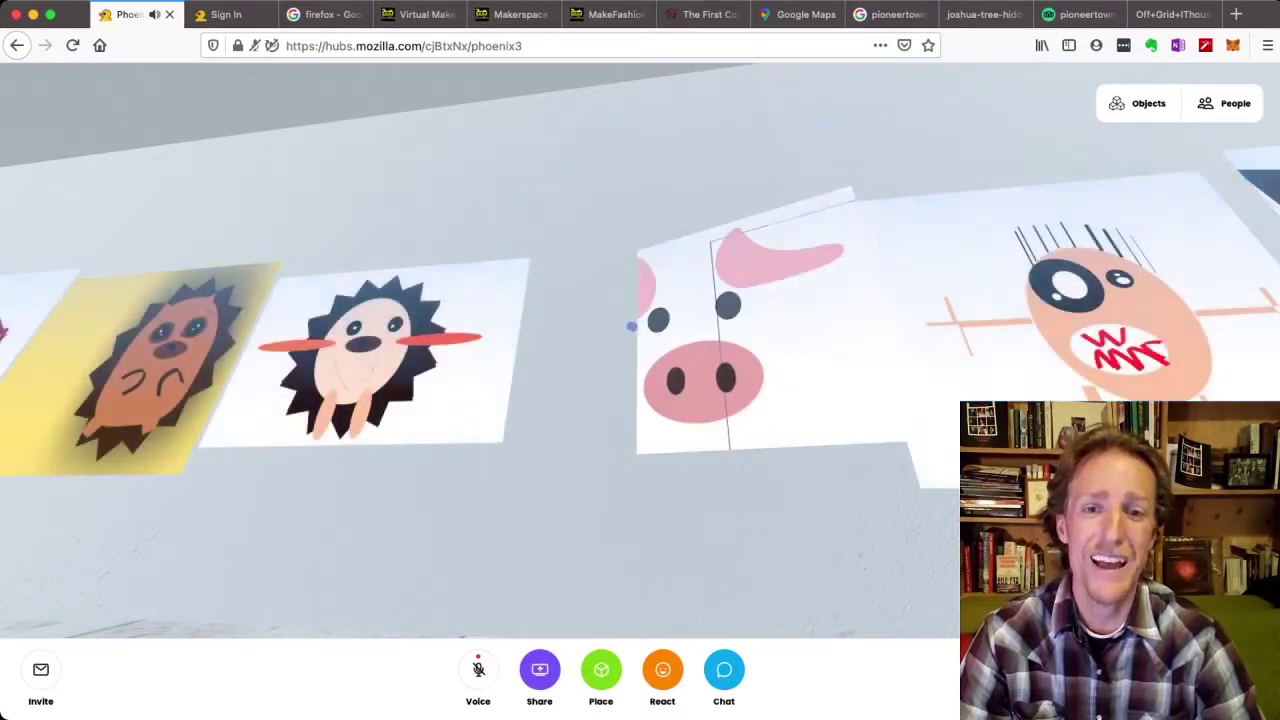
key("s")
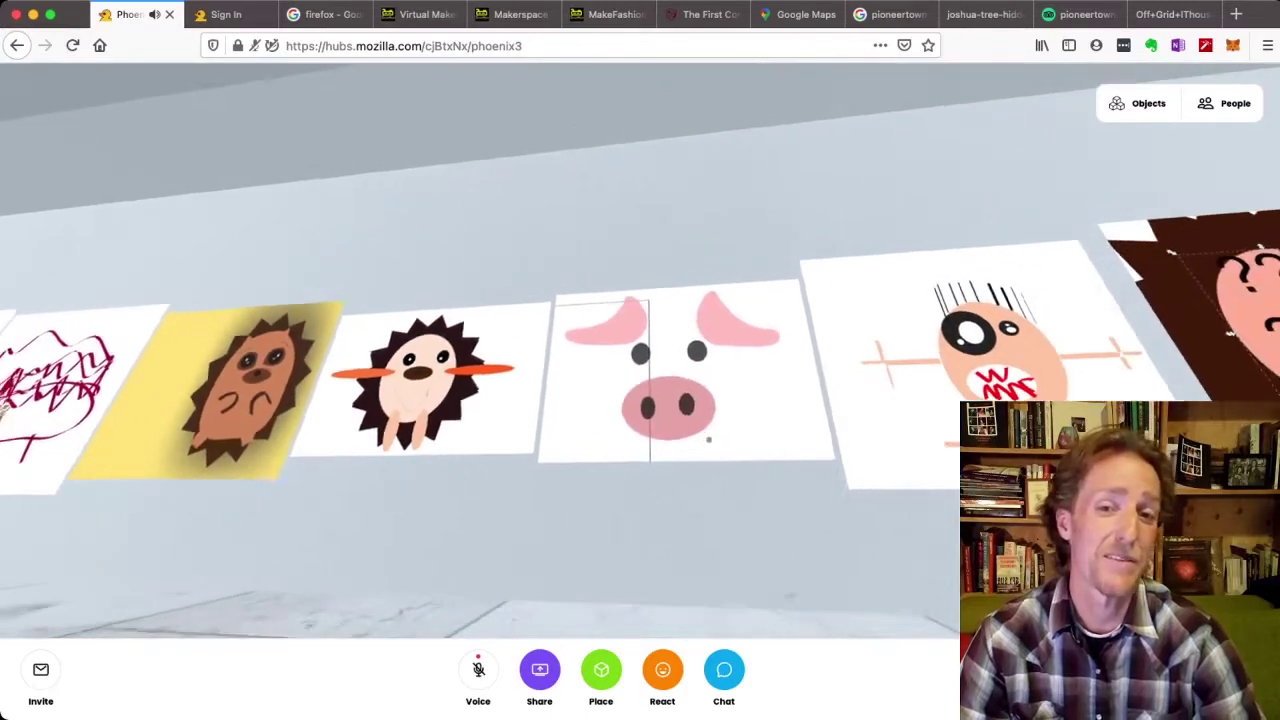
Walk down the gallery towards the far windows and turn back to face the row of hedgehog drawings
left_click_drag(655, 515, 364, 543)
key("w")
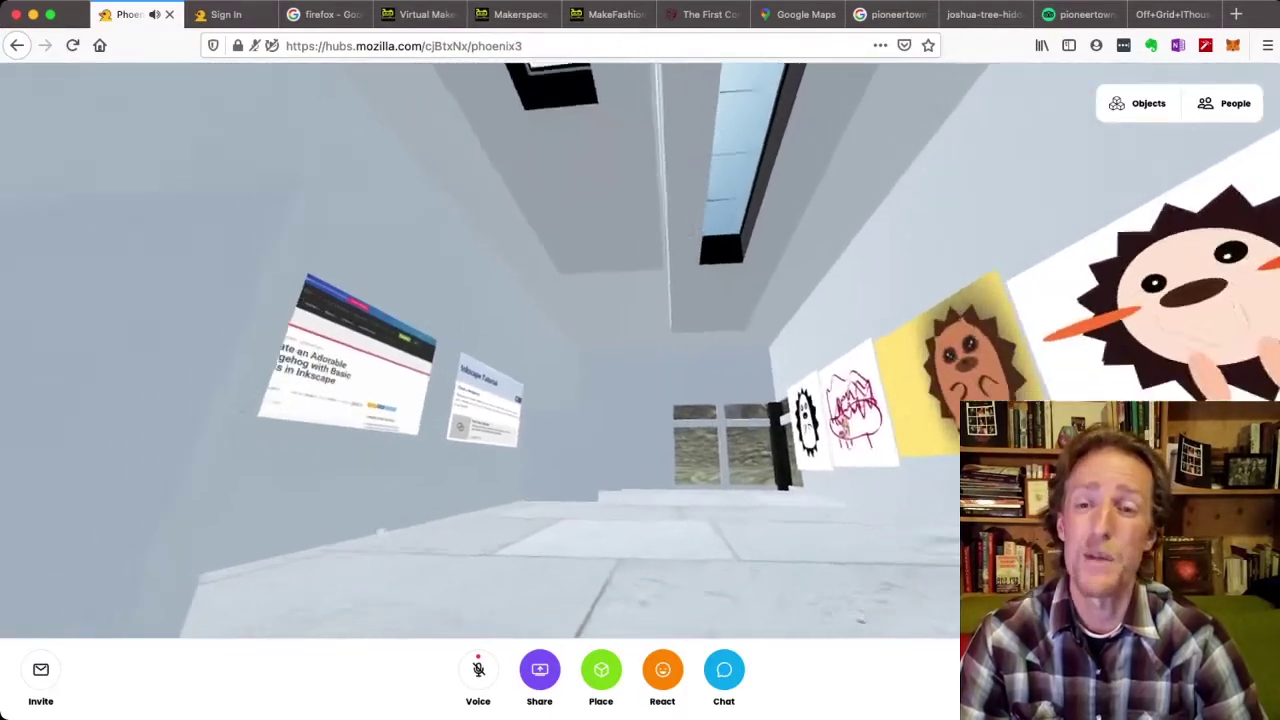
key("e")
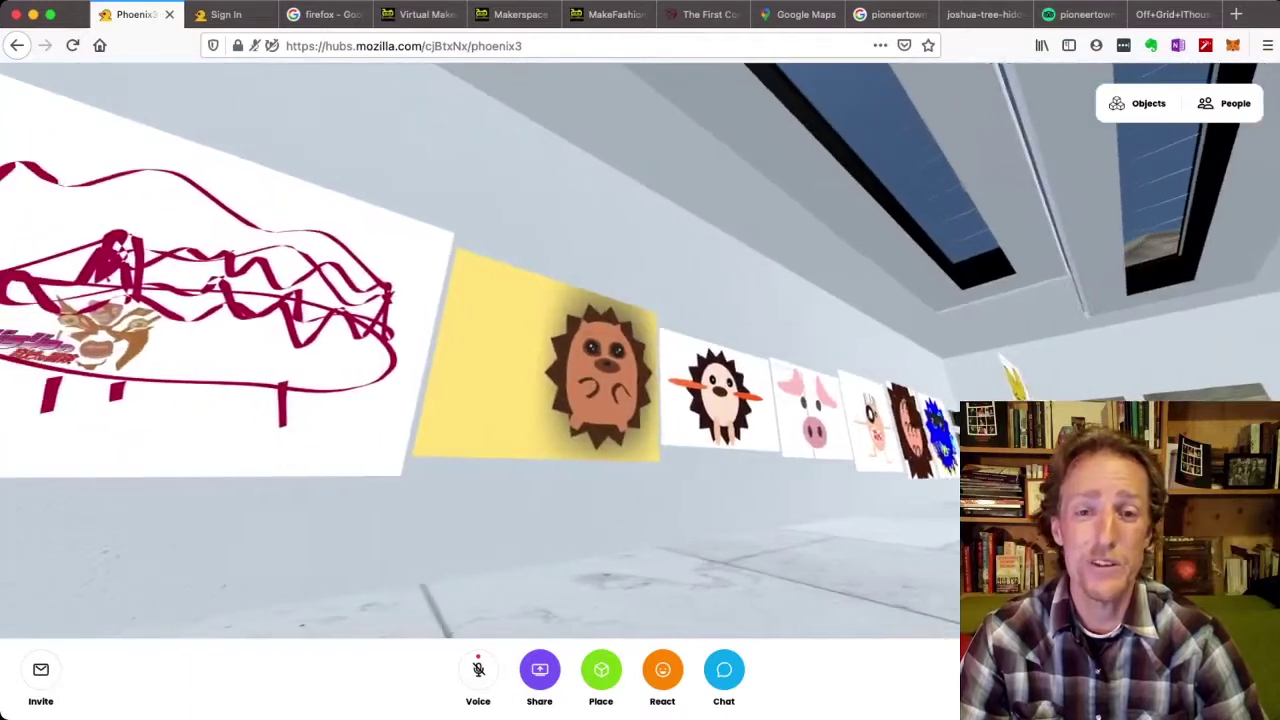
left_click_drag(864, 522, 820, 537)
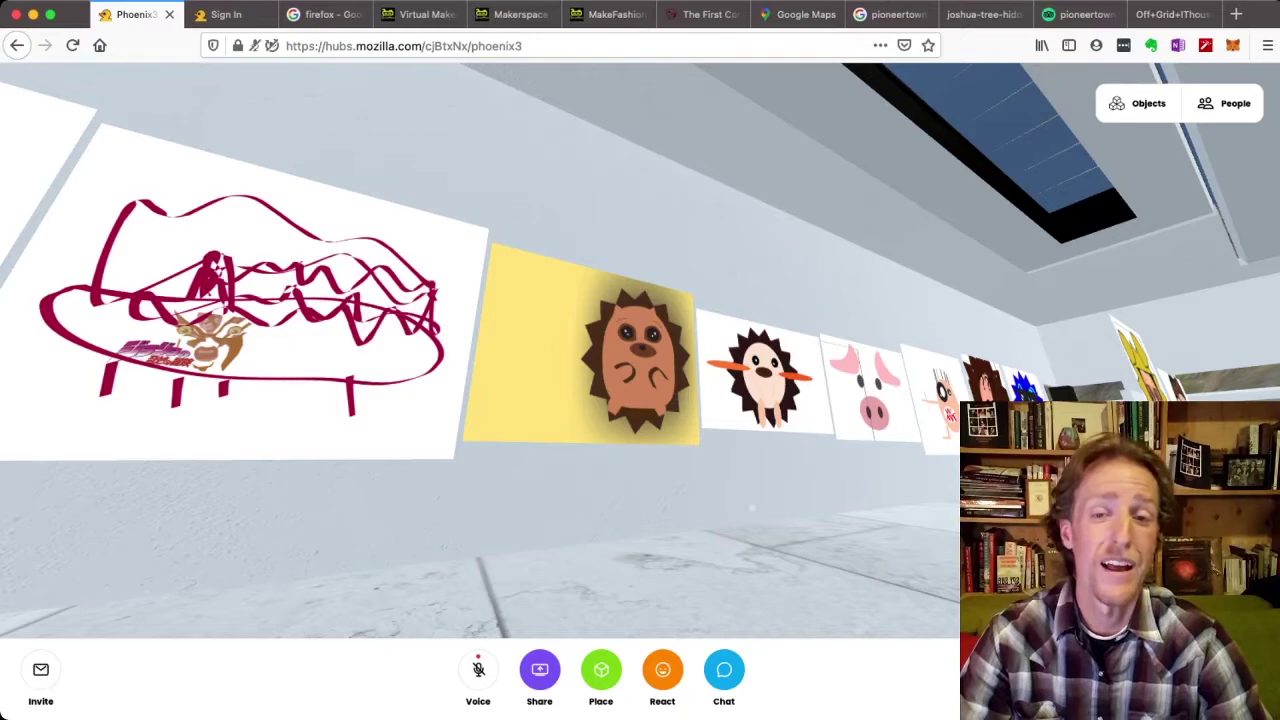
Walk back along the student drawings and out into the courtyard between the blue portal and the hedgehog tutorial board
key("w")
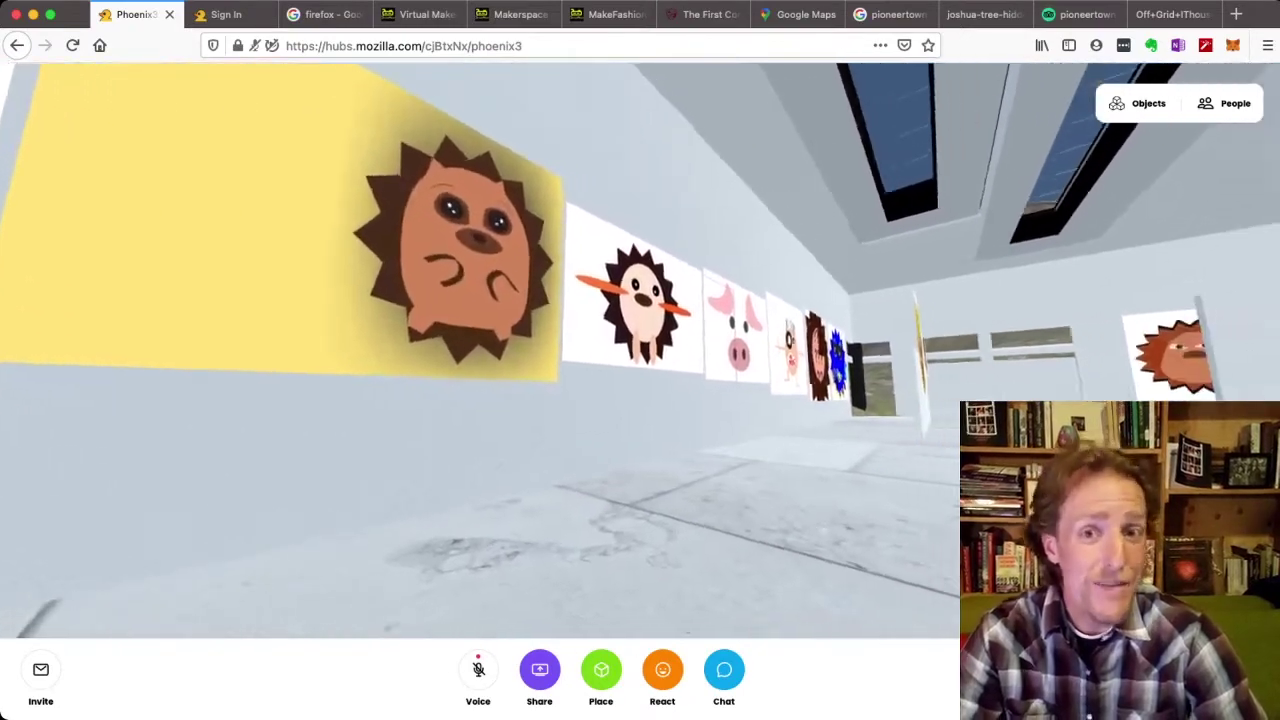
key("w")
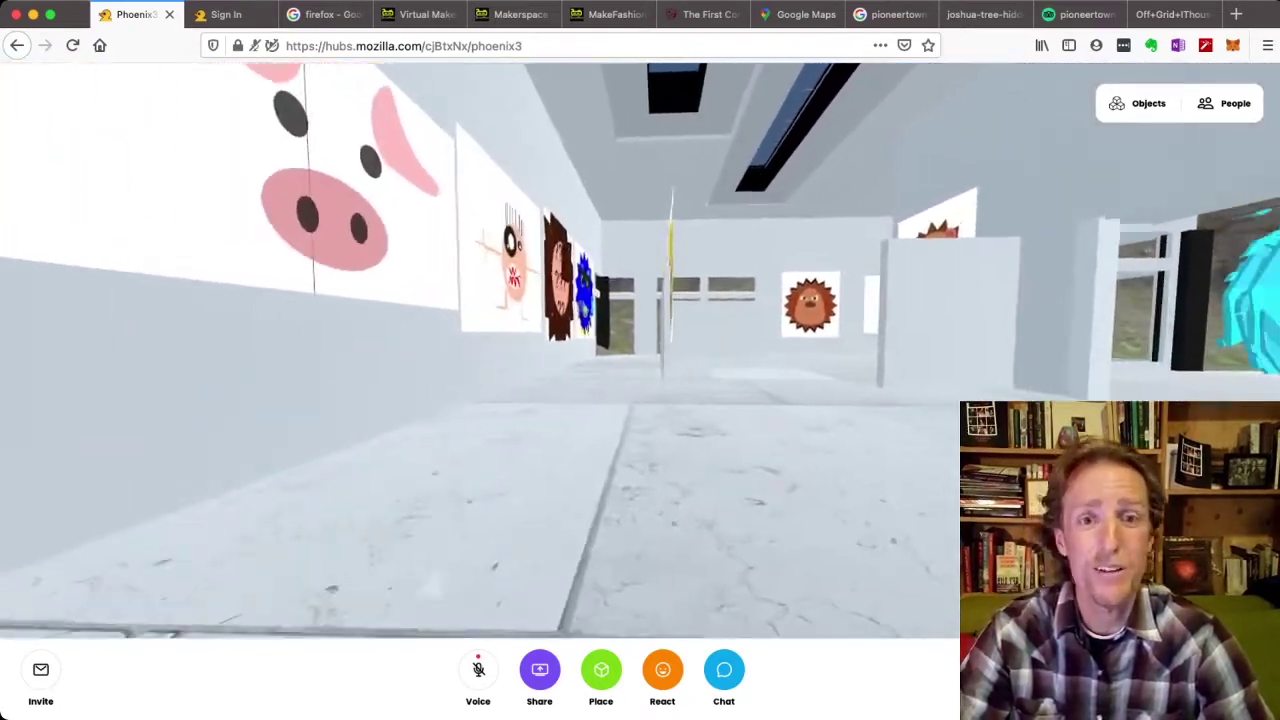
key("w")
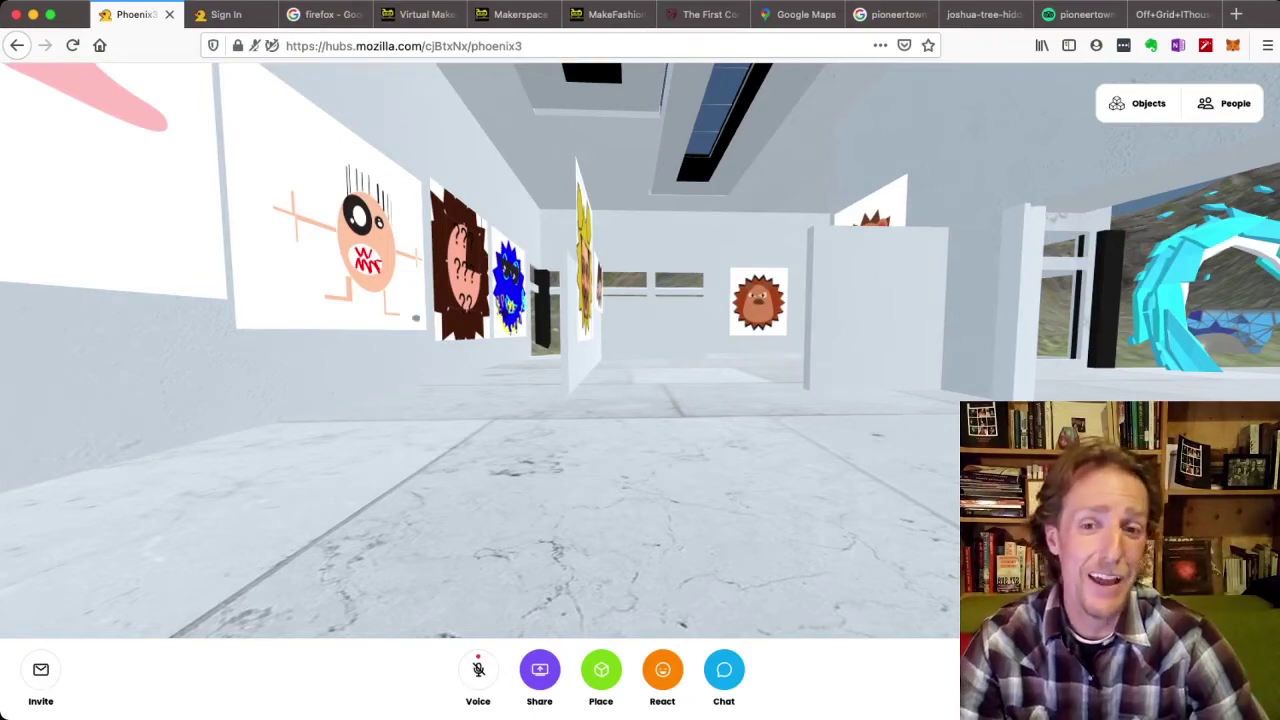
left_click_drag(416, 318, 740, 250)
key("w")
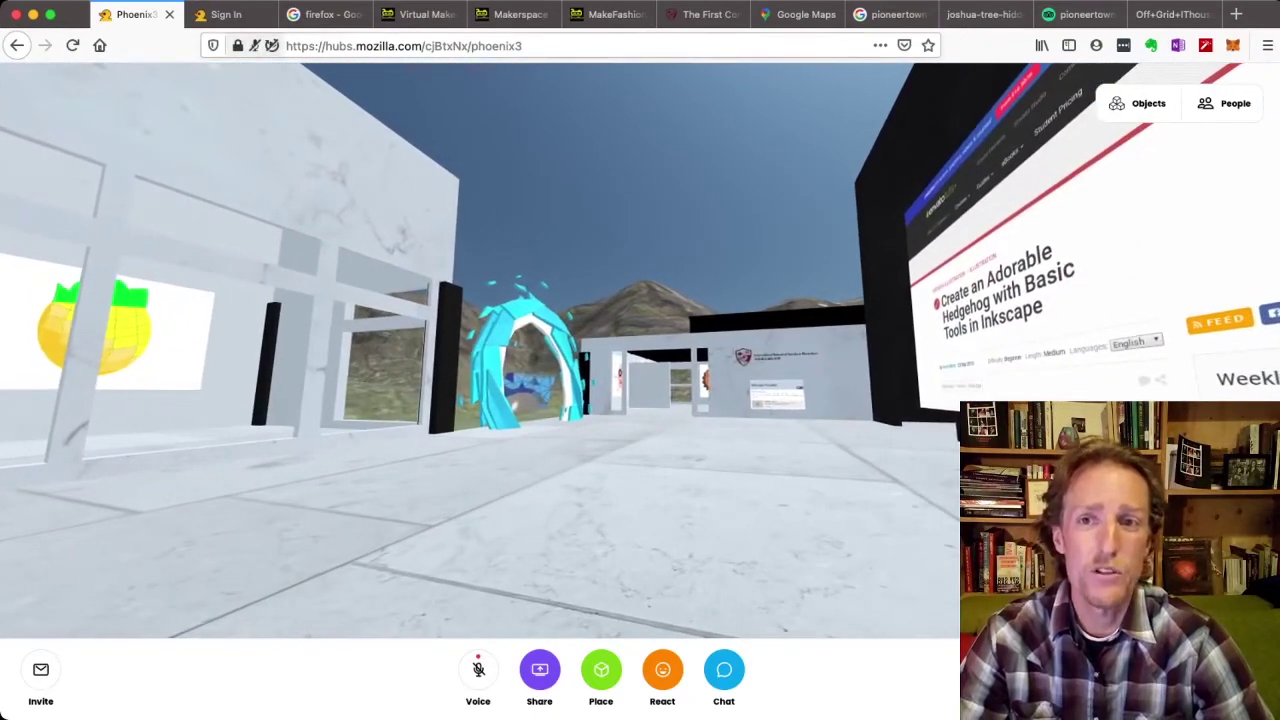
Switch to the Hubs sign-in page and place the cursor in its web address
left_click(226, 14)
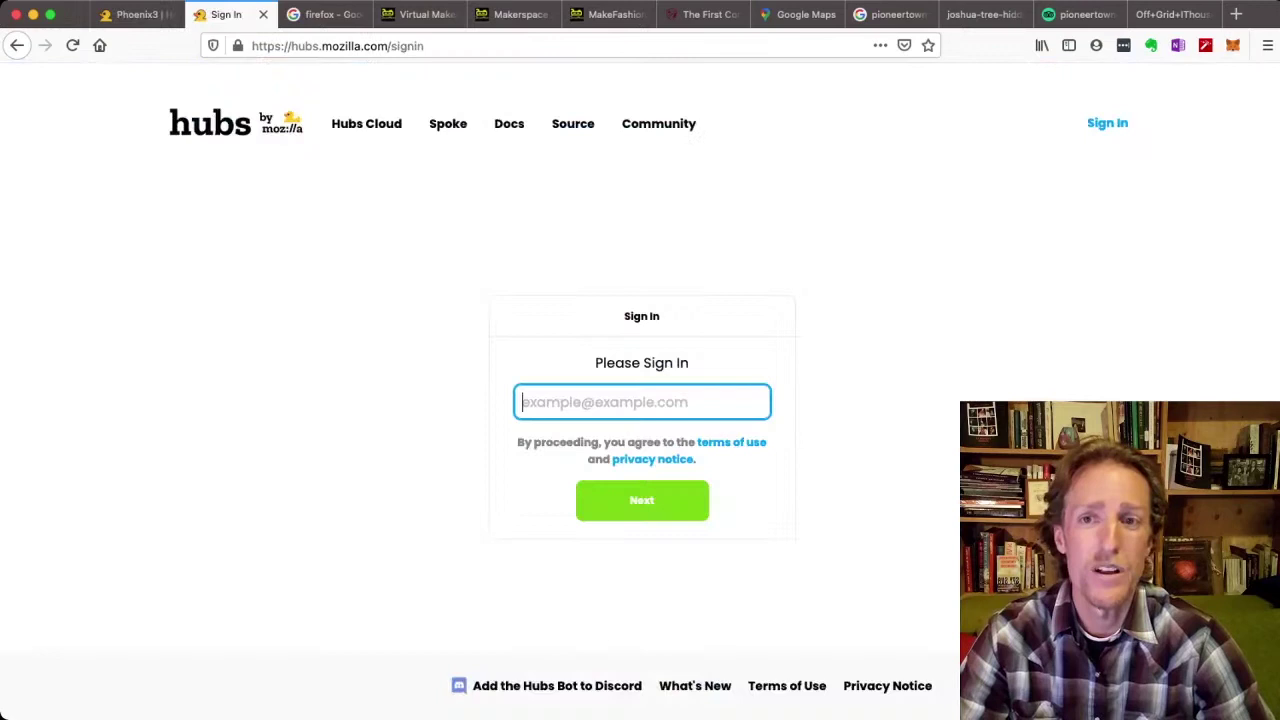
left_click(368, 46)
left_click(368, 46)
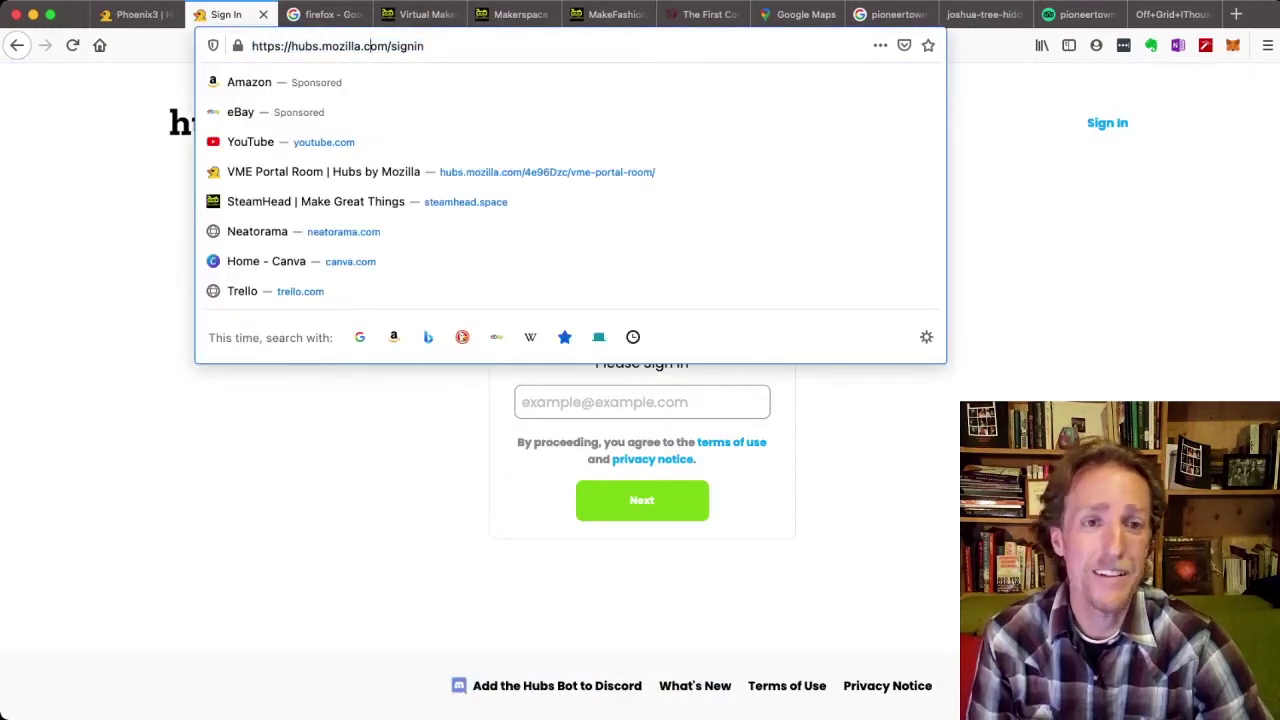